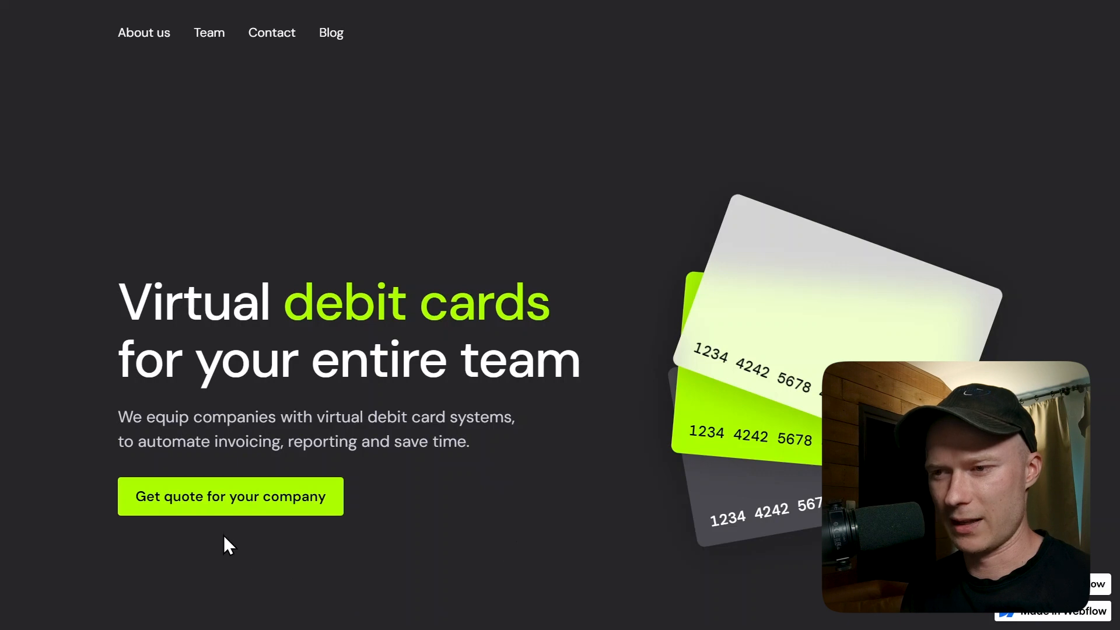
Start the company quote form, enter ewrewr as company name with size 100 - 1000, and choose Flexboxcard as the provider.
{"action": "left_click", "coordinate": [212, 500]}
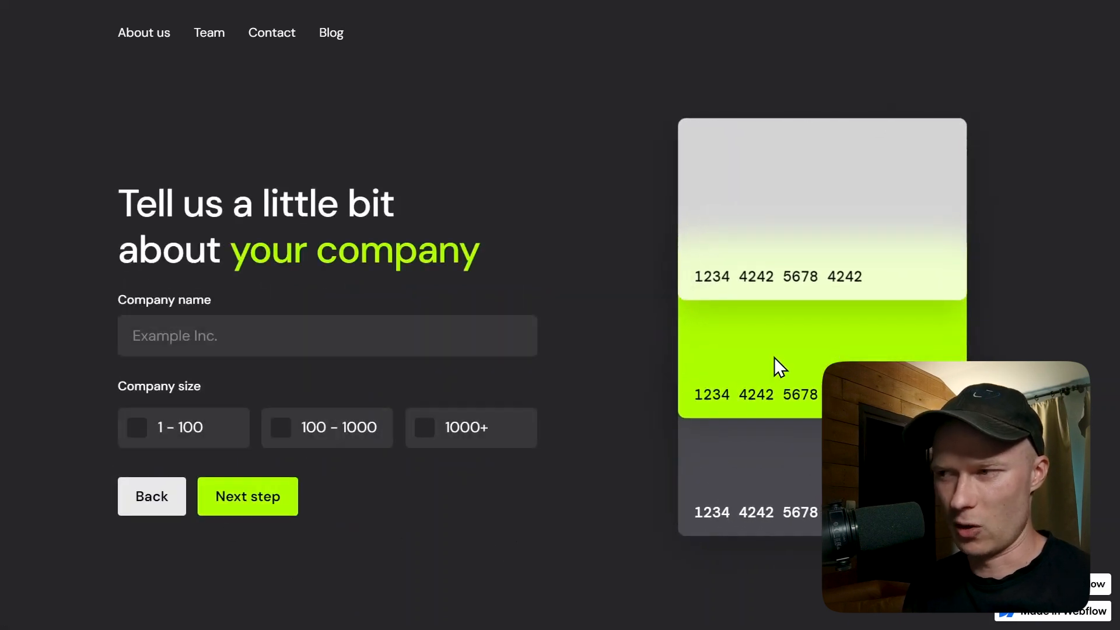
{"action": "left_click", "coordinate": [252, 331]}
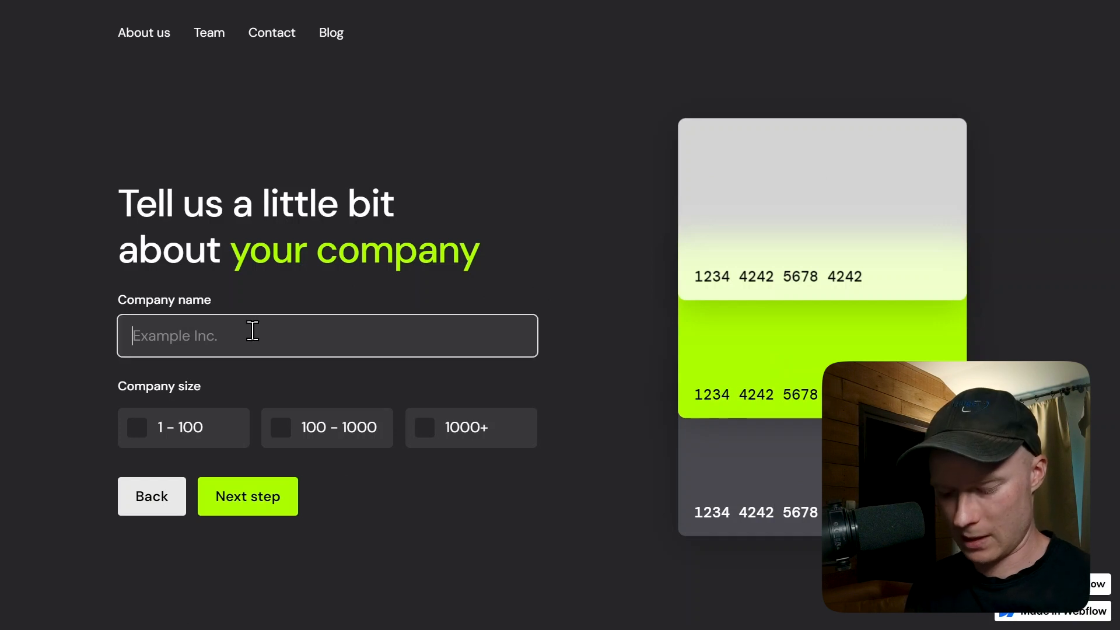
{"action": "type", "text": "ewrewr"}
{"action": "left_click", "coordinate": [290, 425]}
{"action": "left_click", "coordinate": [231, 500]}
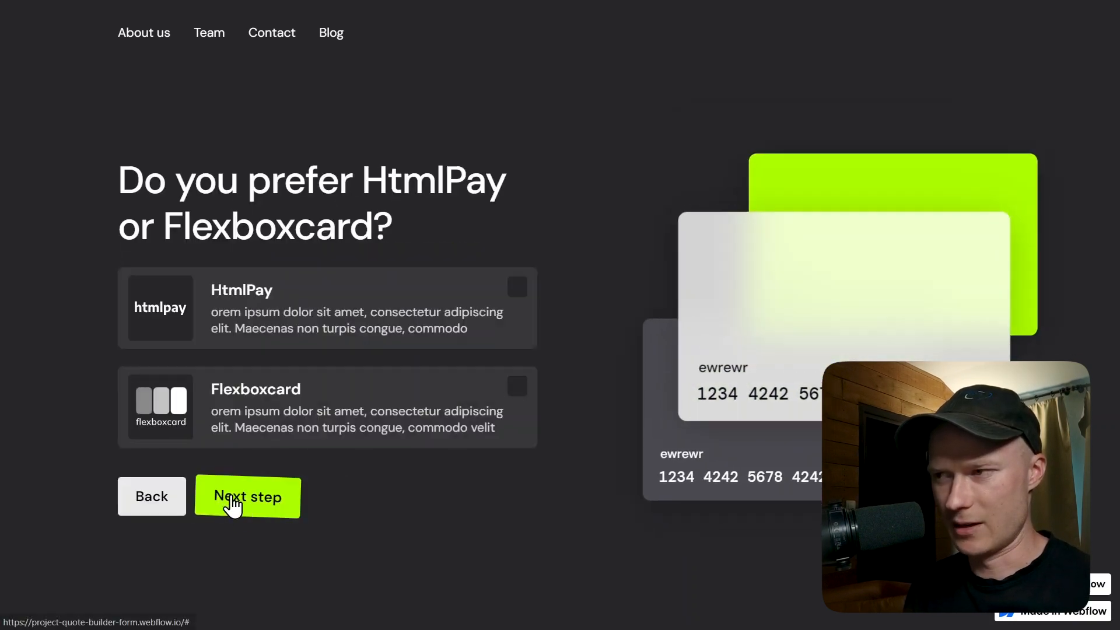
{"action": "left_click", "coordinate": [413, 428]}
{"action": "left_click", "coordinate": [259, 503]}
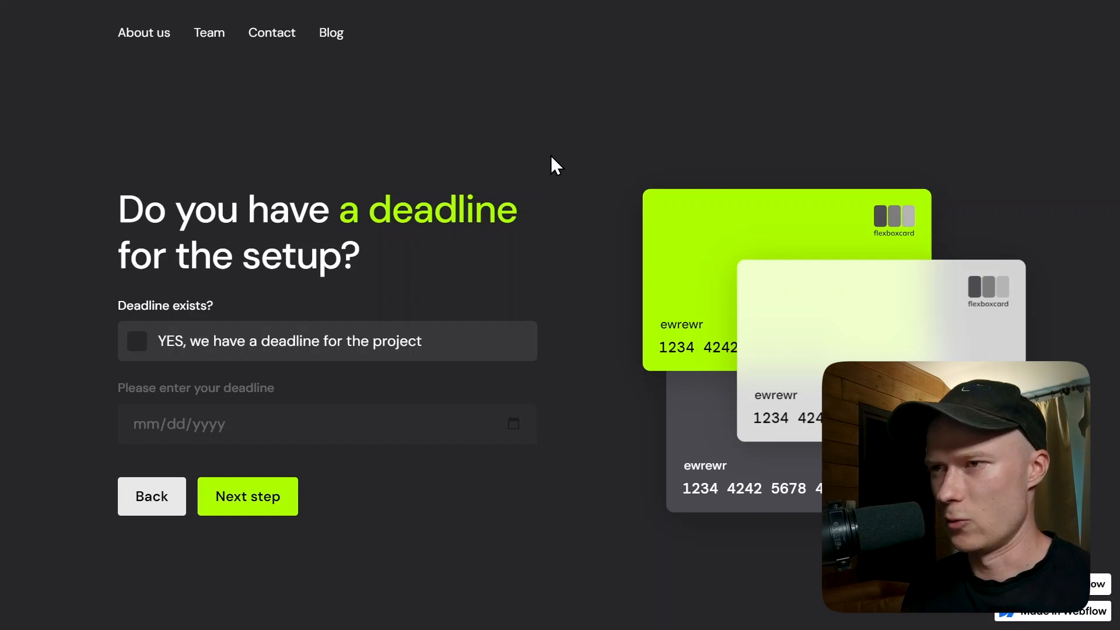
Switch to the Conditional Success messages form and advance to the gender question, leaving full name and age empty.
{"action": "key", "text": "ctrl+Tab"}
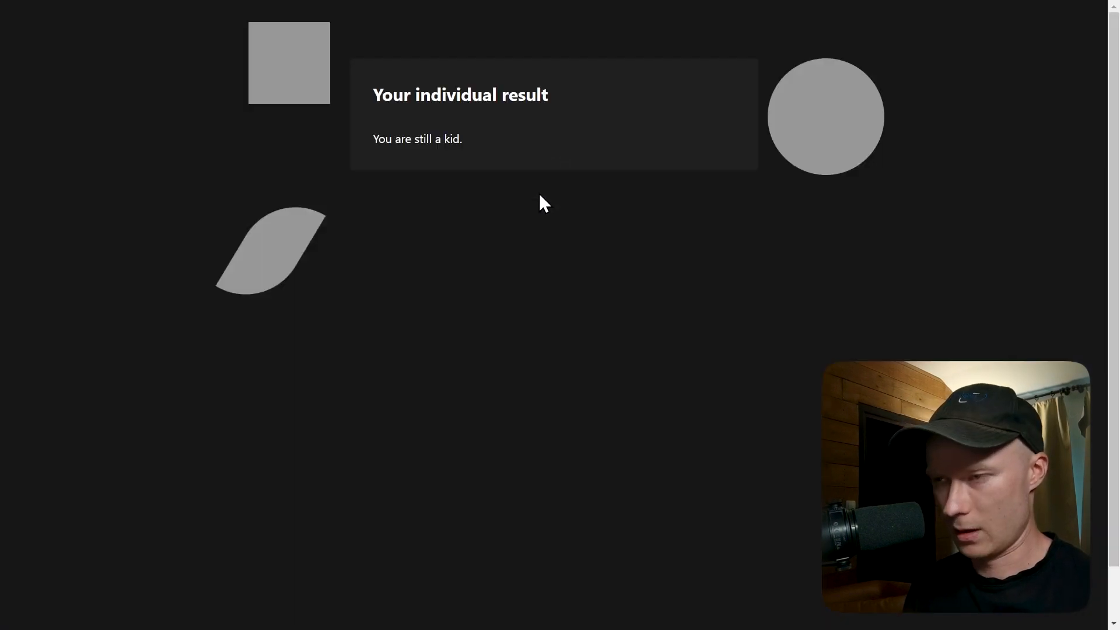
{"action": "key", "text": "ctrl+Tab"}
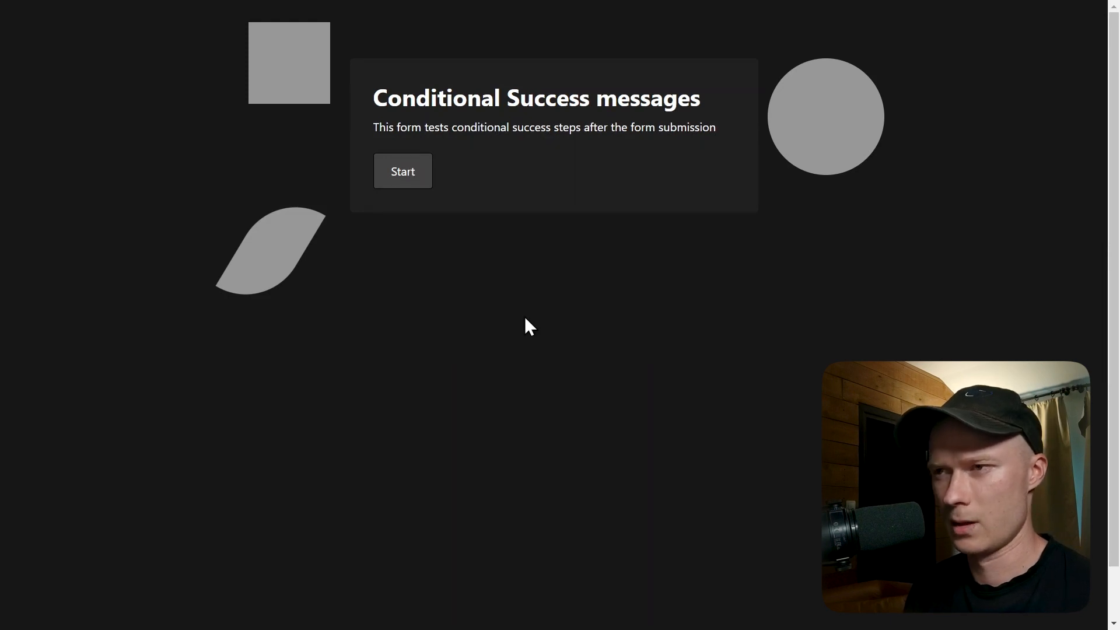
{"action": "left_click", "coordinate": [403, 175]}
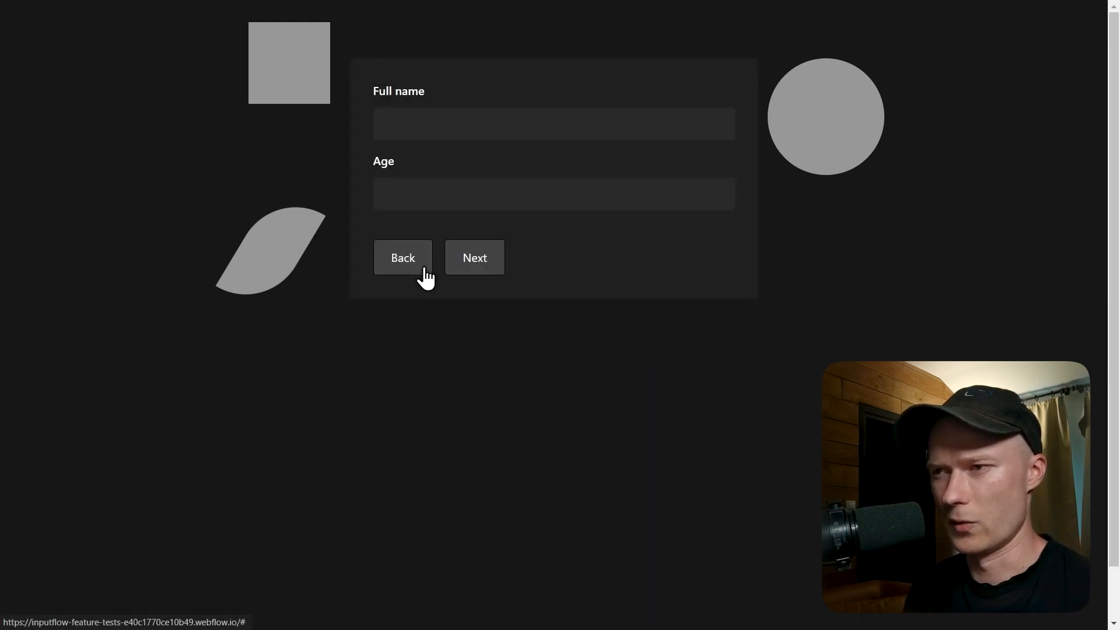
{"action": "left_click", "coordinate": [465, 262]}
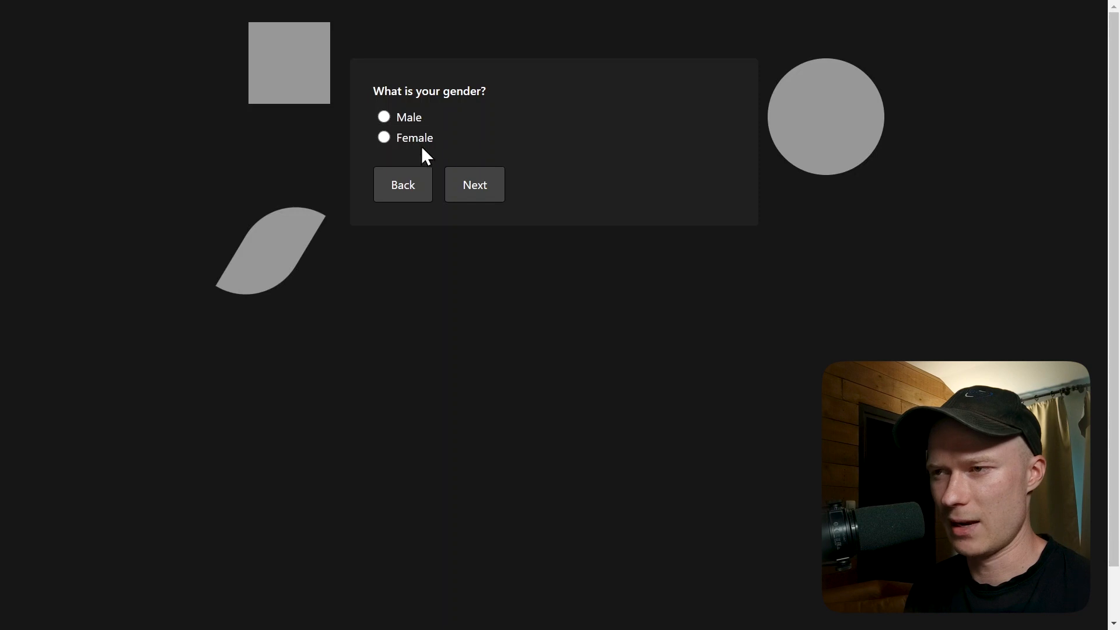
Test the shape colors by alternating the gender answer between Male and Female, moving to the Favorite Moon step and back.
{"action": "left_click", "coordinate": [414, 124]}
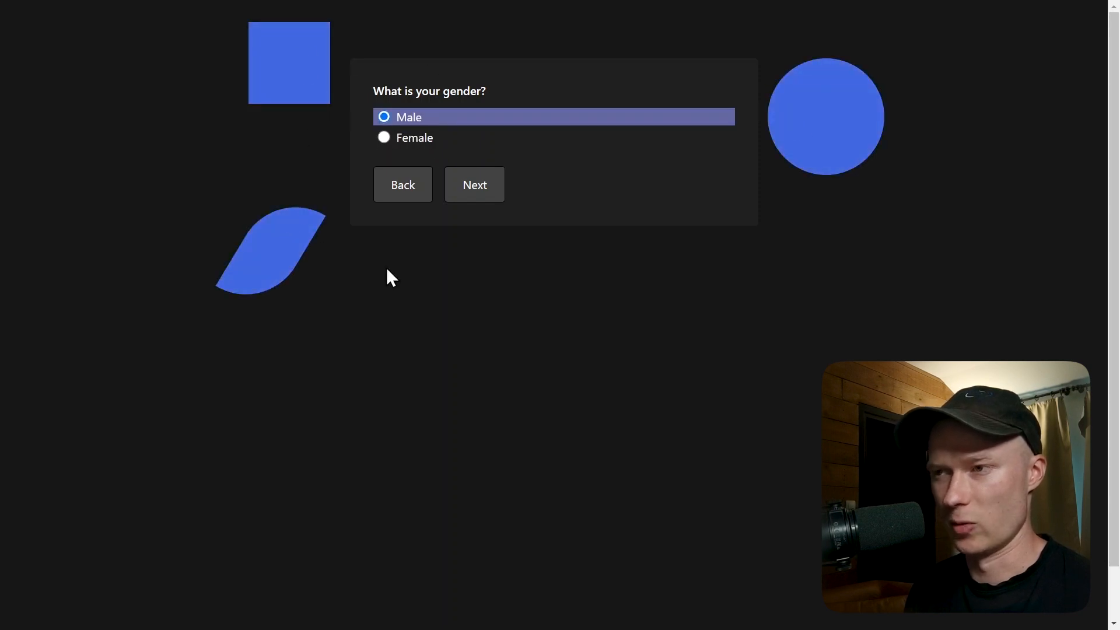
{"action": "left_click", "coordinate": [405, 140]}
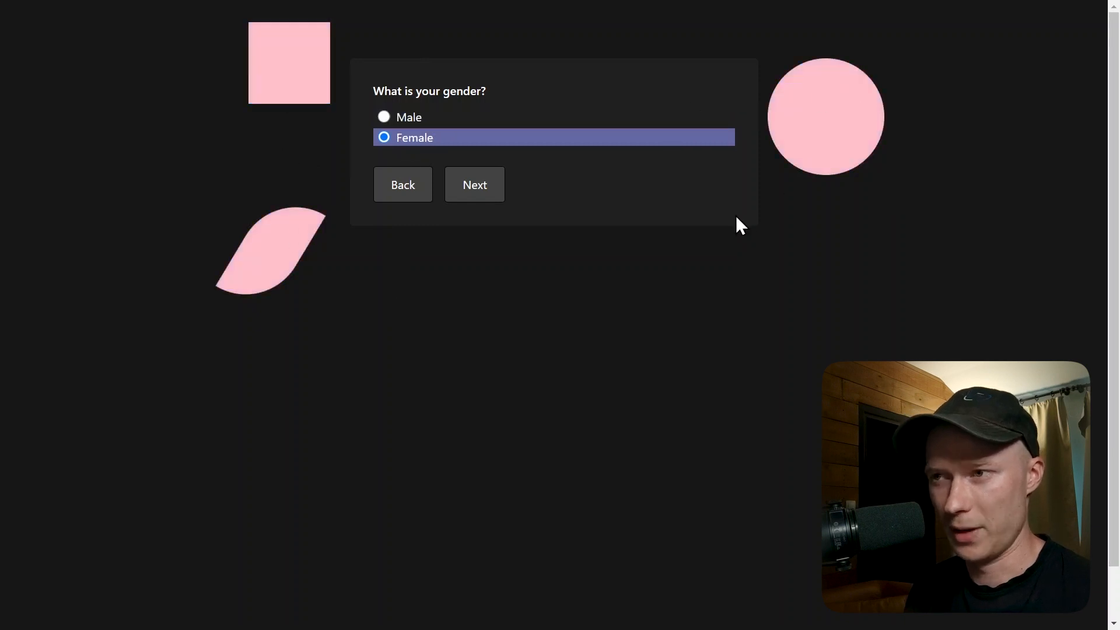
{"action": "left_click", "coordinate": [472, 190]}
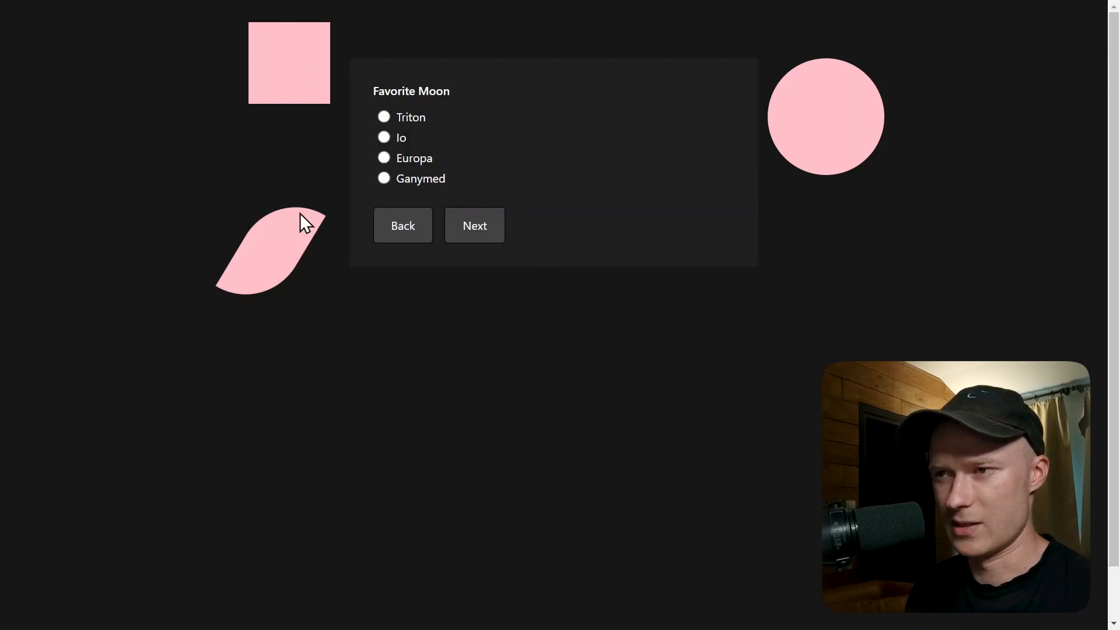
{"action": "left_click", "coordinate": [406, 231]}
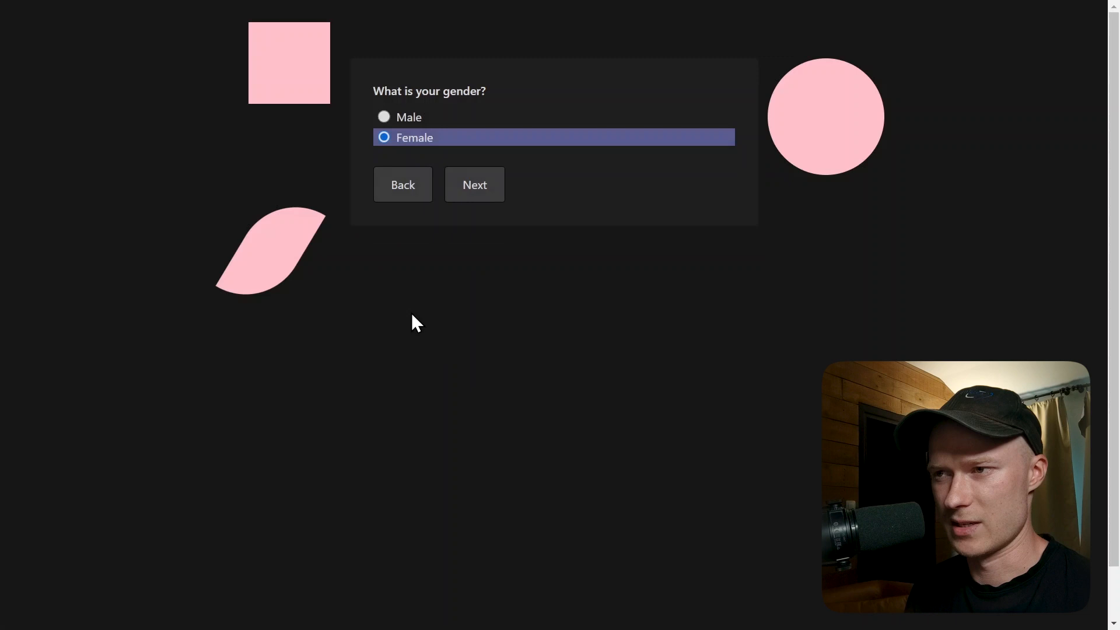
{"action": "left_click", "coordinate": [408, 116]}
{"action": "left_click", "coordinate": [471, 186]}
{"action": "left_click", "coordinate": [412, 228]}
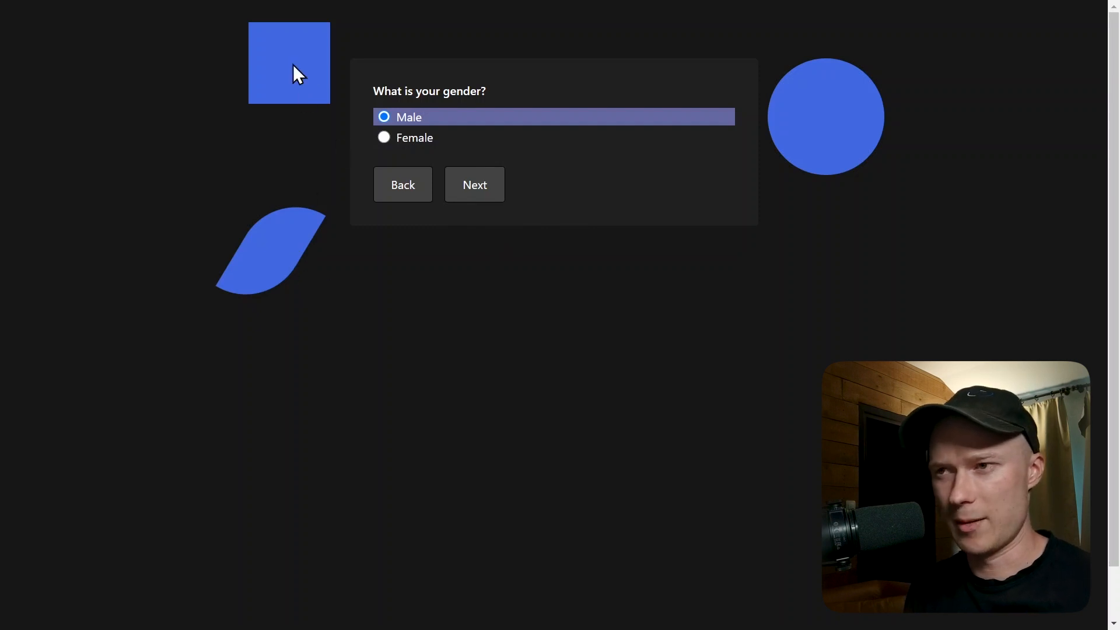
{"action": "left_click", "coordinate": [430, 140]}
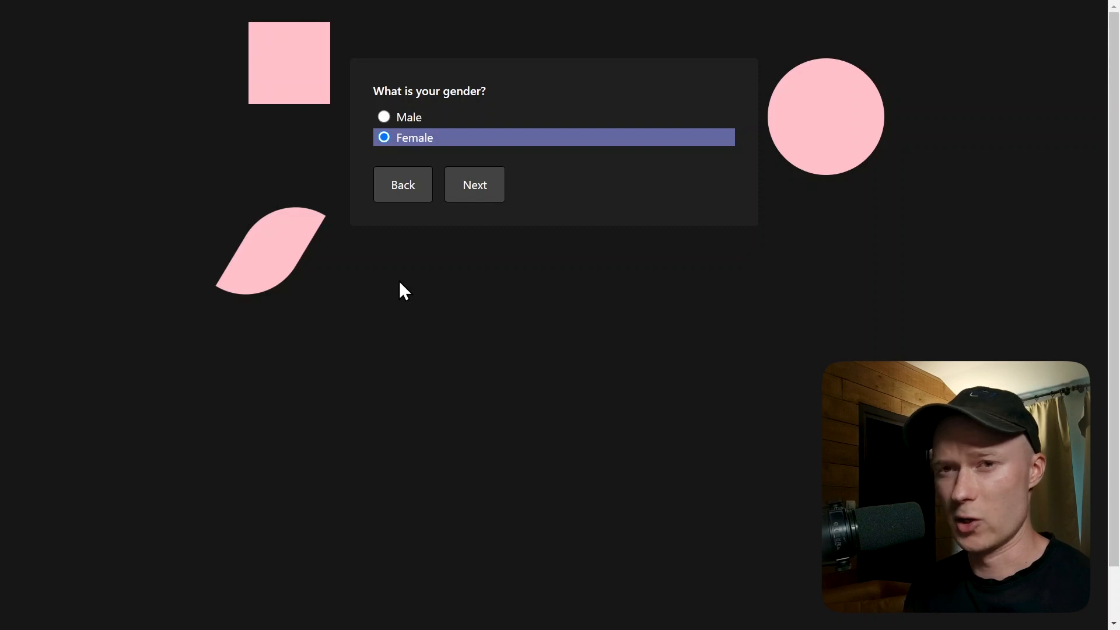
Reload the form and run through it with age 30, skipping the other questions, to check the individual result.
{"action": "key", "text": "ctrl+r"}
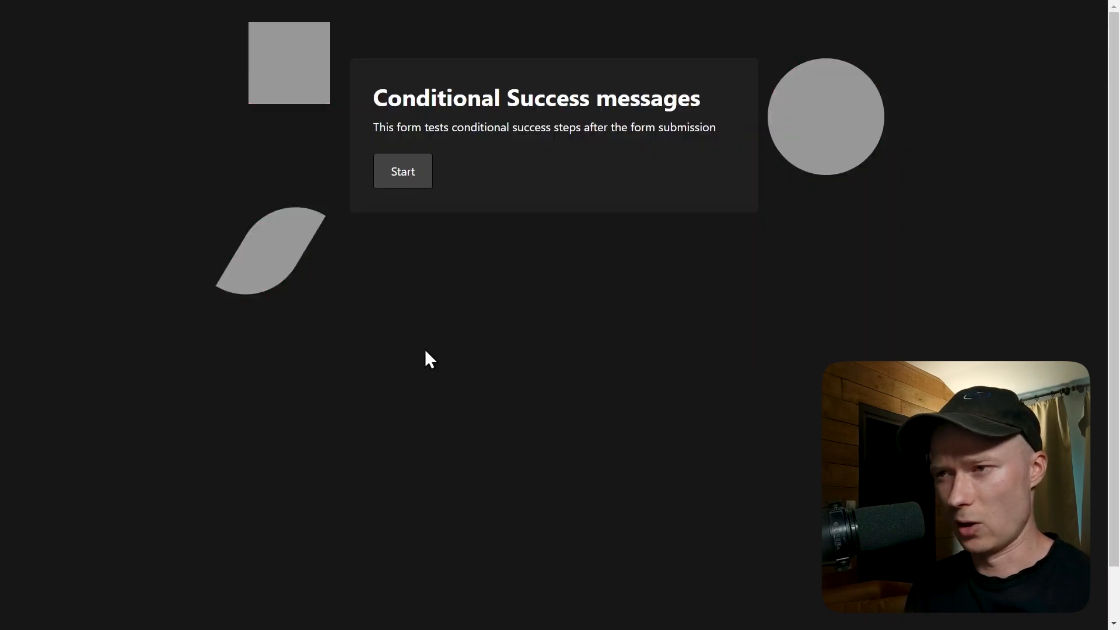
{"action": "left_click", "coordinate": [434, 196]}
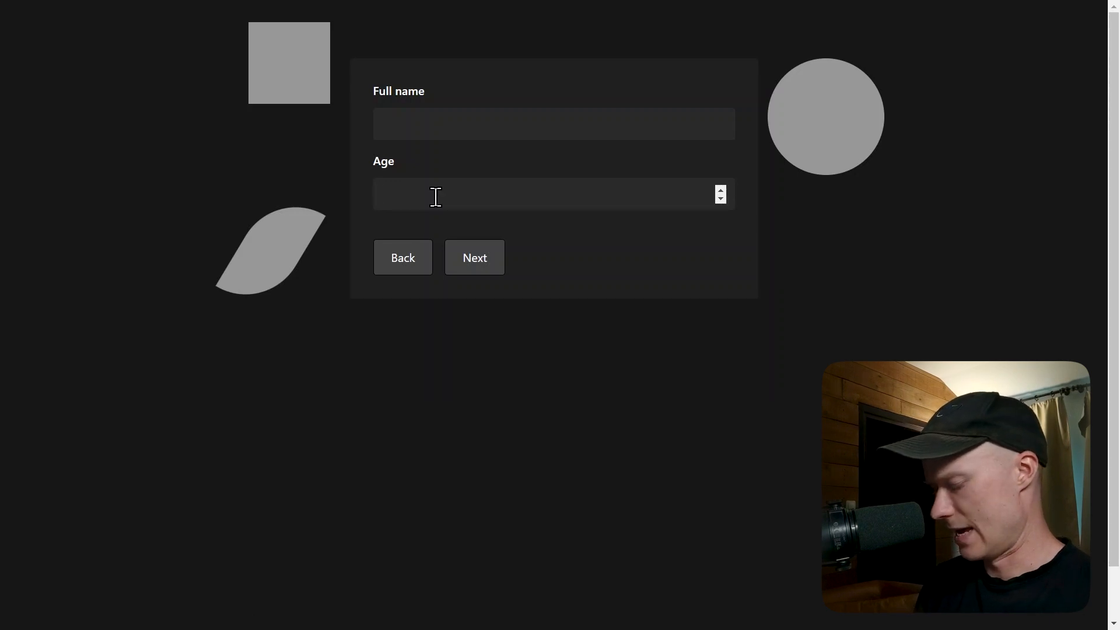
{"action": "type", "text": "30"}
{"action": "left_click", "coordinate": [465, 263]}
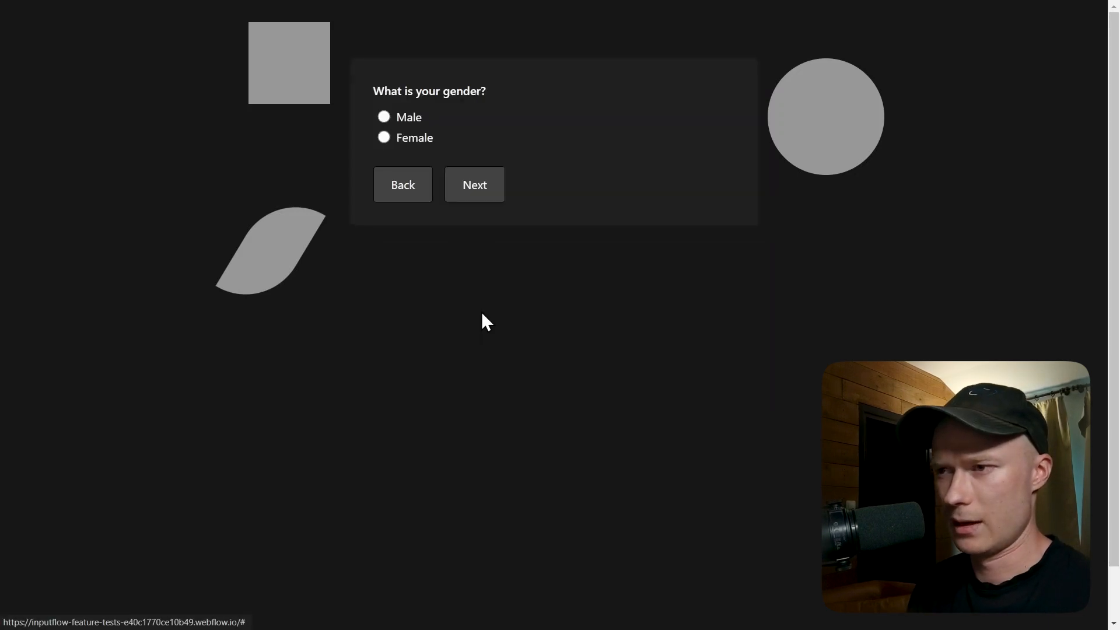
{"action": "left_click", "coordinate": [469, 193]}
{"action": "left_click", "coordinate": [477, 230]}
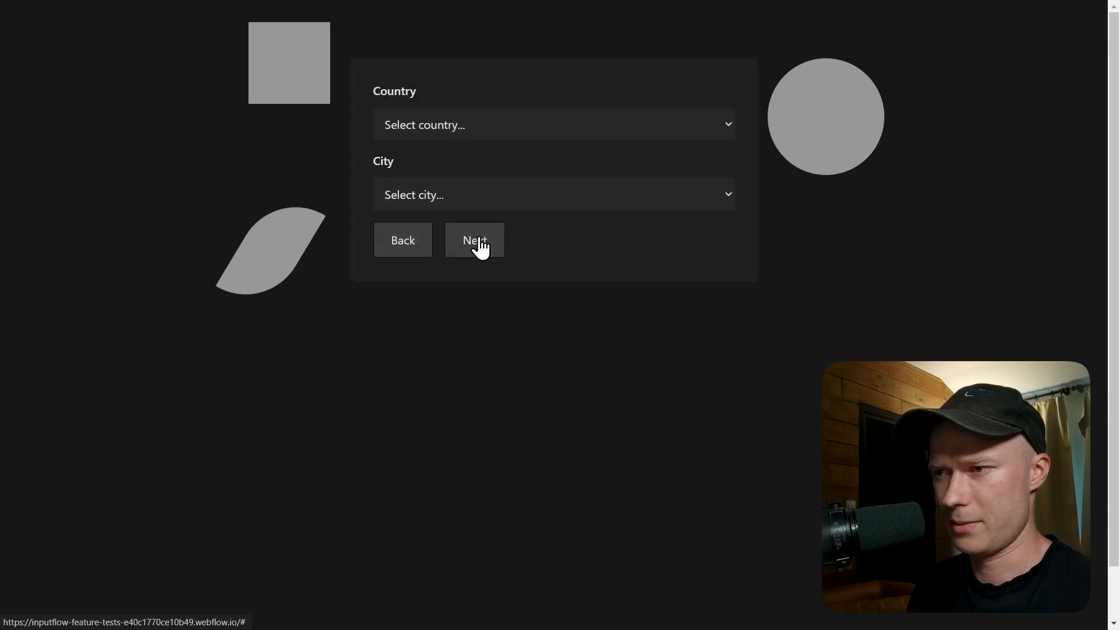
{"action": "left_click", "coordinate": [478, 244]}
{"action": "left_click", "coordinate": [486, 238]}
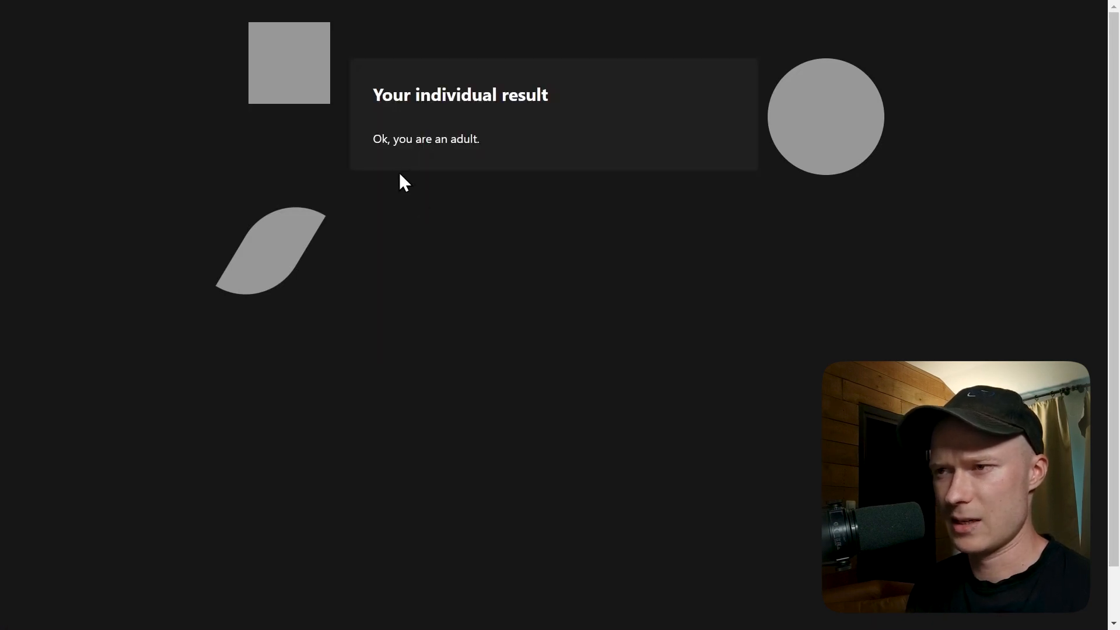
{"action": "left_click_drag", "start_coordinate": [376, 140], "coordinate": [493, 147]}
{"action": "left_click", "coordinate": [508, 205]}
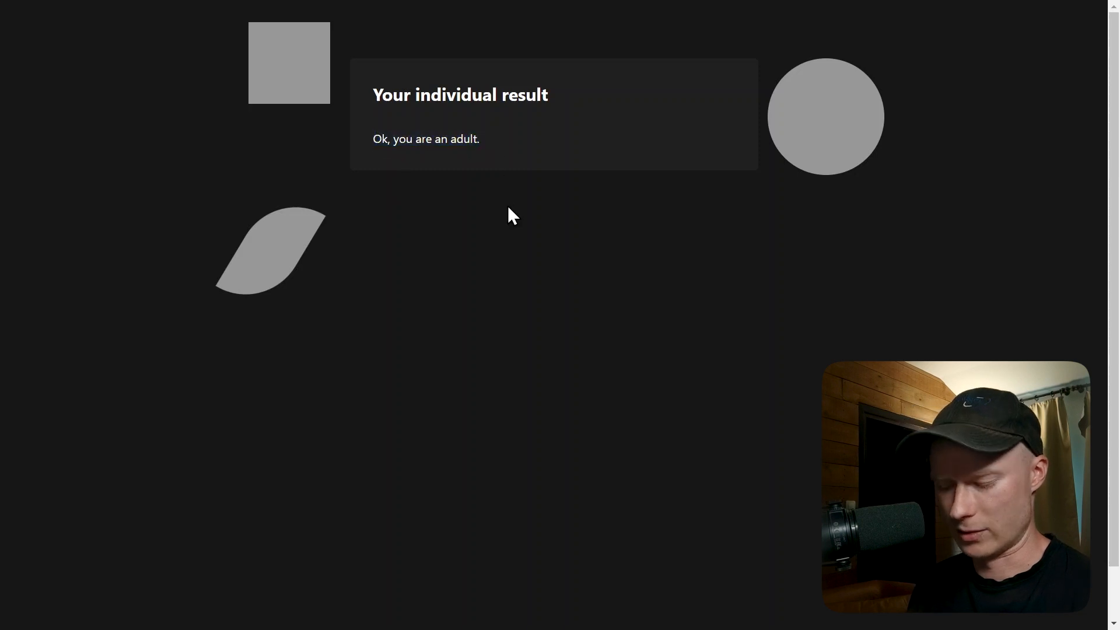
Restart the form and run through it with age 12, skipping the other questions, to check the individual result.
{"action": "key", "text": "F5"}
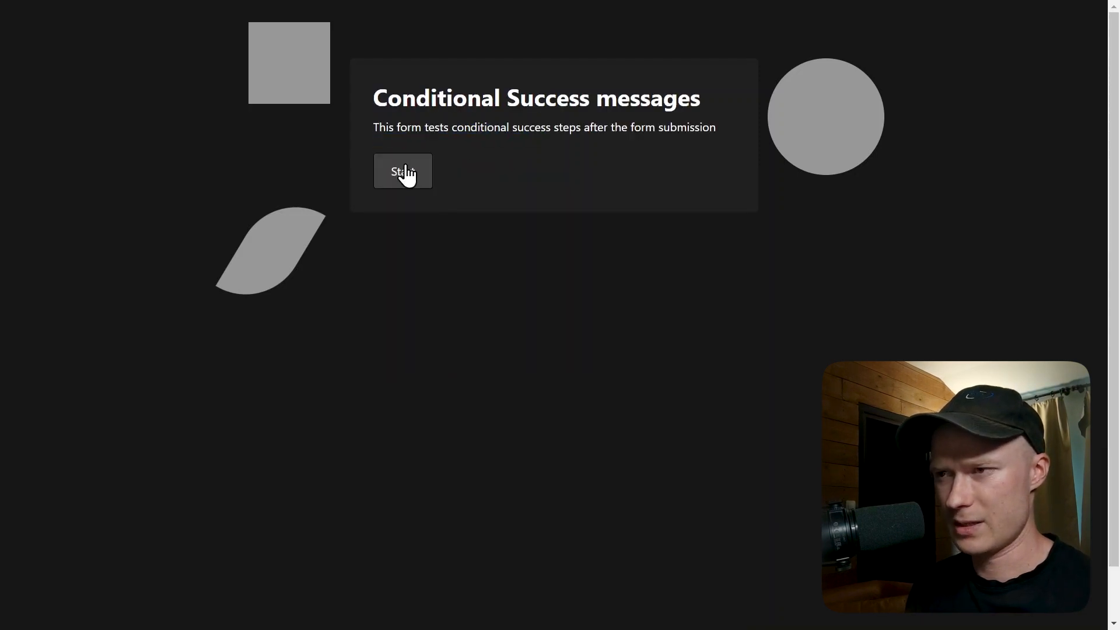
{"action": "left_click", "coordinate": [406, 175]}
{"action": "left_click", "coordinate": [456, 195]}
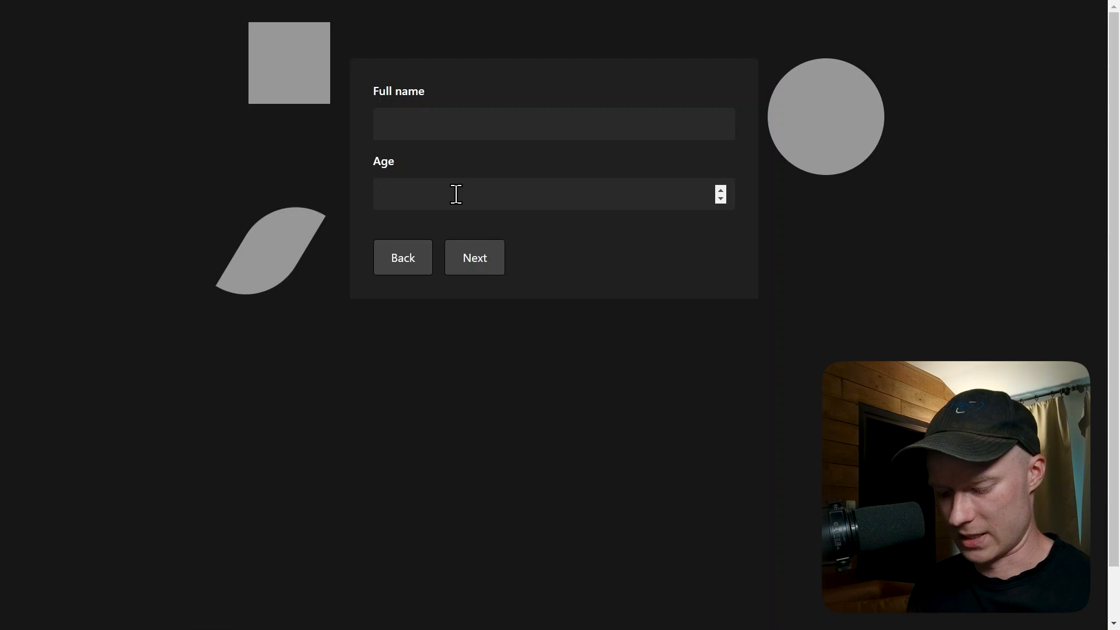
{"action": "type", "text": "12"}
{"action": "left_click", "coordinate": [467, 260]}
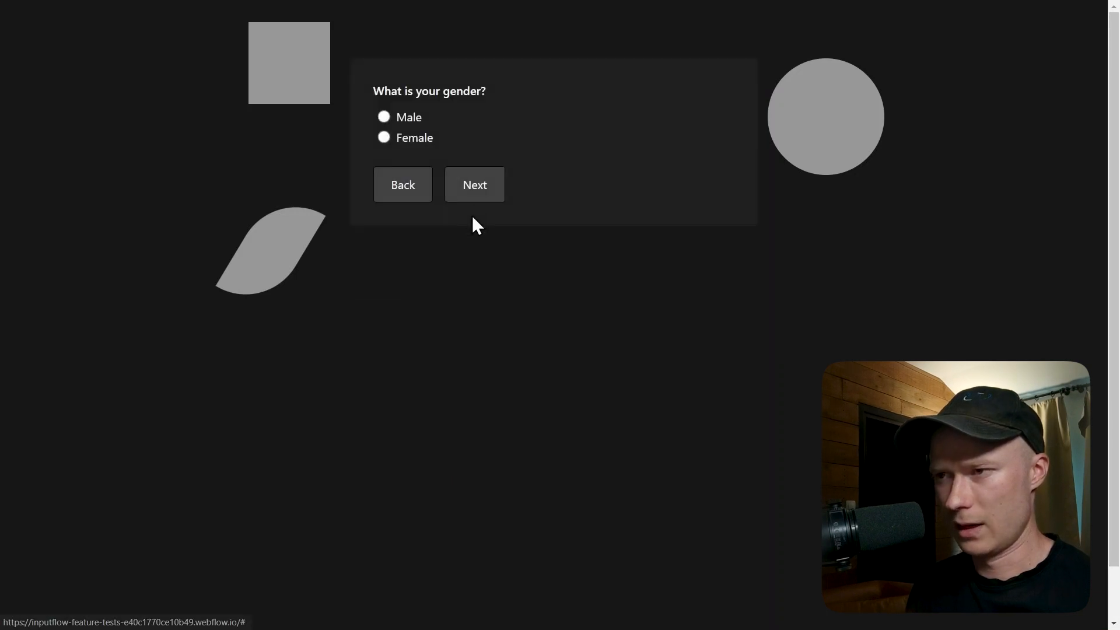
{"action": "left_click", "coordinate": [475, 232]}
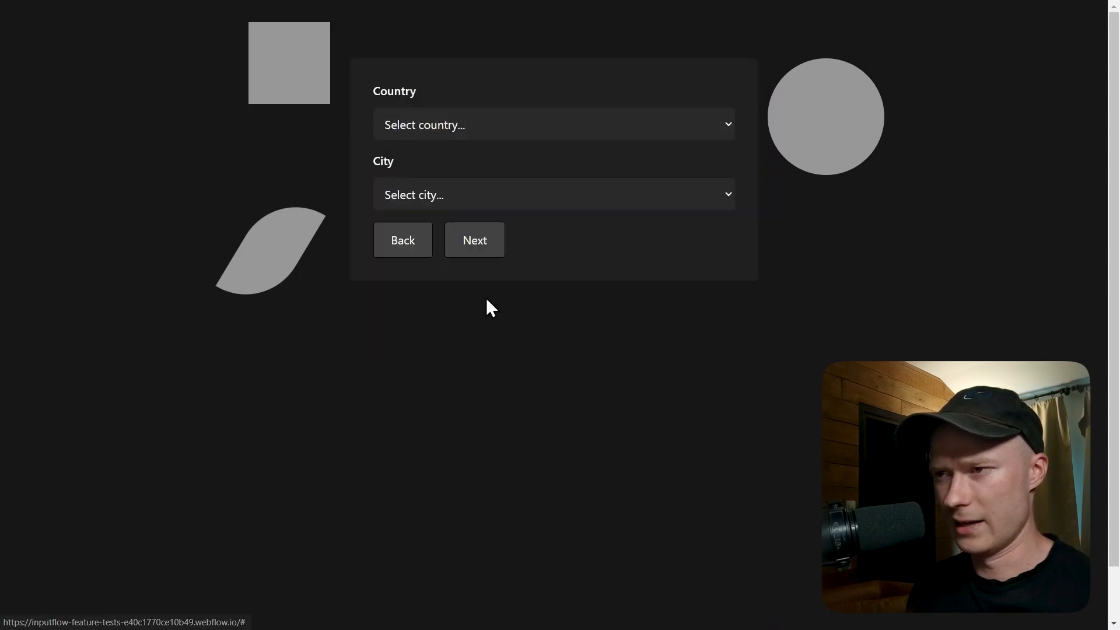
{"action": "left_click", "coordinate": [485, 249]}
{"action": "left_click", "coordinate": [479, 248]}
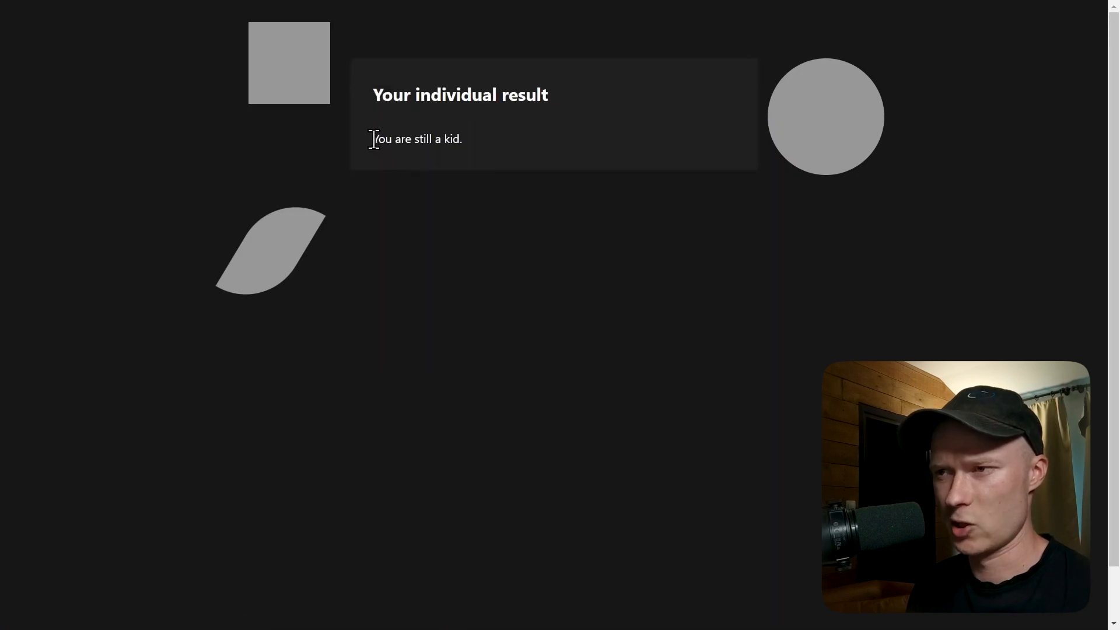
{"action": "left_click_drag", "start_coordinate": [374, 140], "coordinate": [495, 151]}
{"action": "left_click", "coordinate": [488, 269]}
Switch to the Webflow Designer and review the form's step flow down to Results in the Inputflow Form Editor.
{"action": "key", "text": "ctrl+shift+p"}
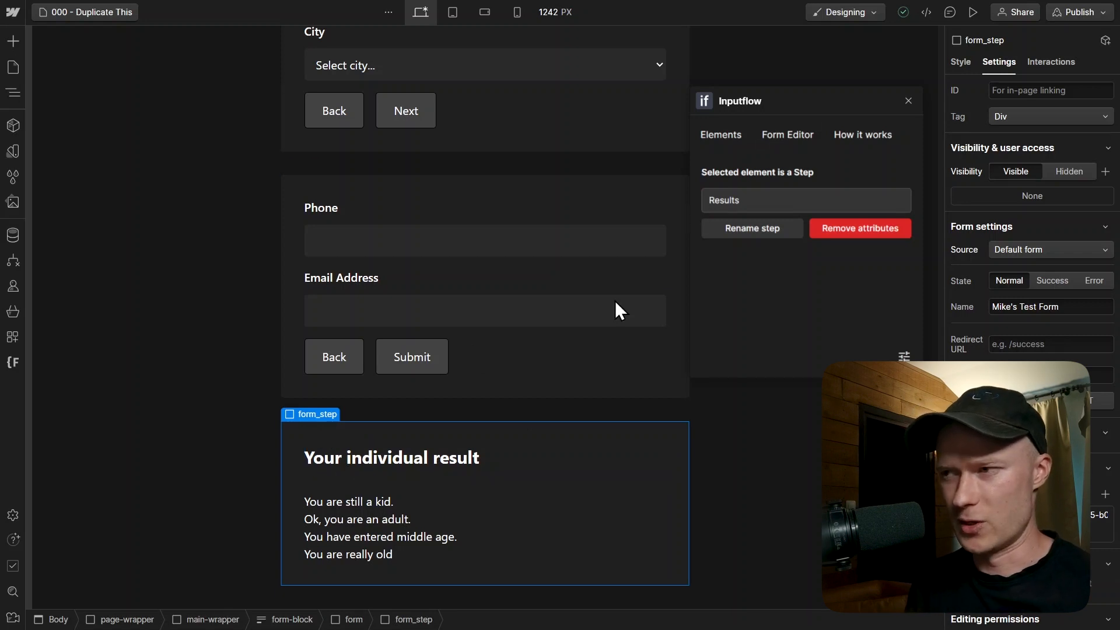
{"action": "left_click", "coordinate": [798, 131]}
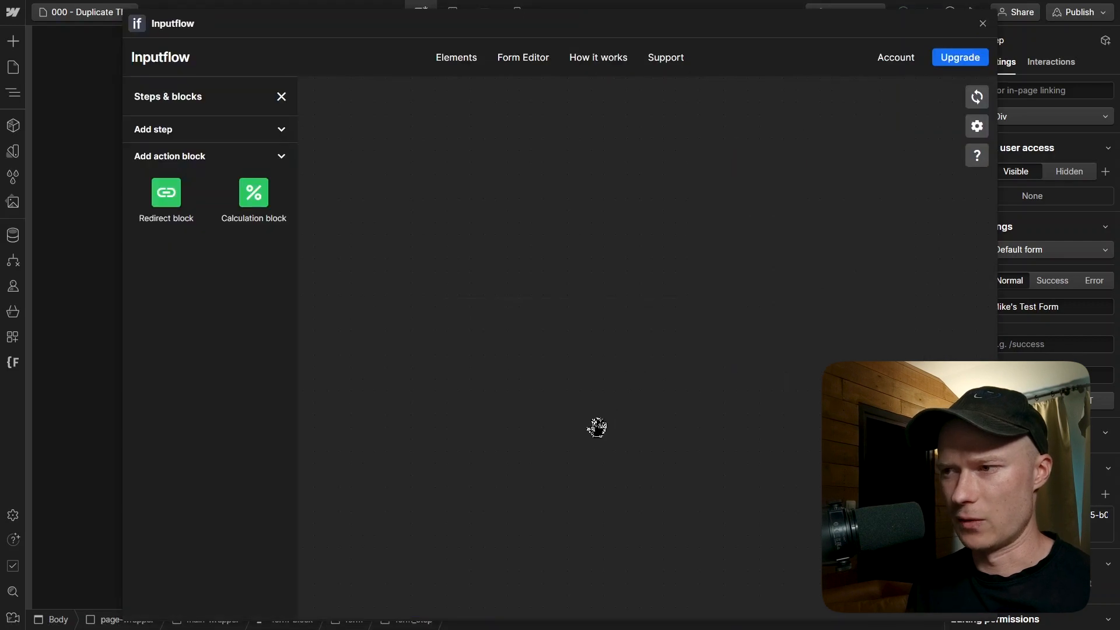
{"action": "scroll", "coordinate": [603, 537], "scroll_direction": "up", "scroll_amount": 2}
{"action": "left_click_drag", "start_coordinate": [602, 538], "coordinate": [600, 434]}
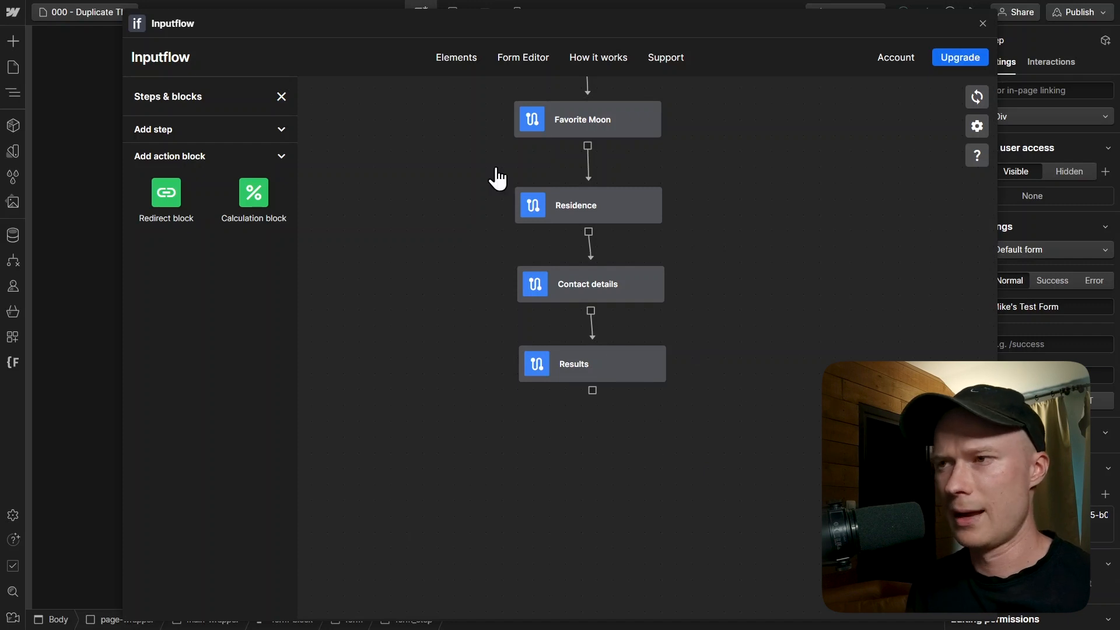
Return to the page elements, select the "You are still a kid." text block, and review Inputflow's conditional visibility and style rules.
{"action": "left_click", "coordinate": [454, 61]}
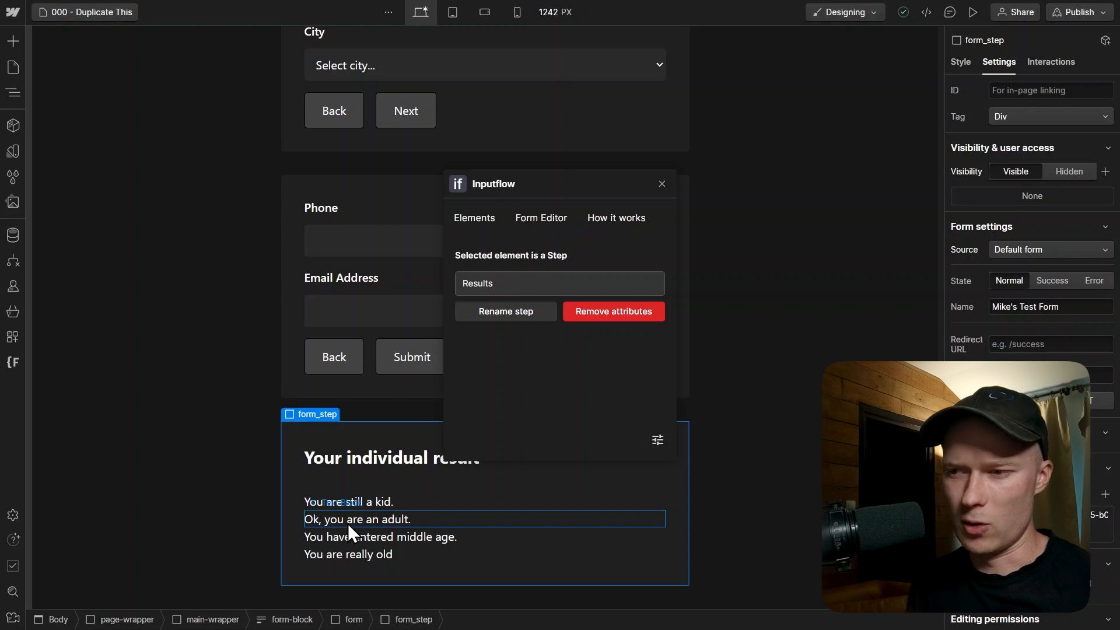
{"action": "left_click", "coordinate": [363, 499]}
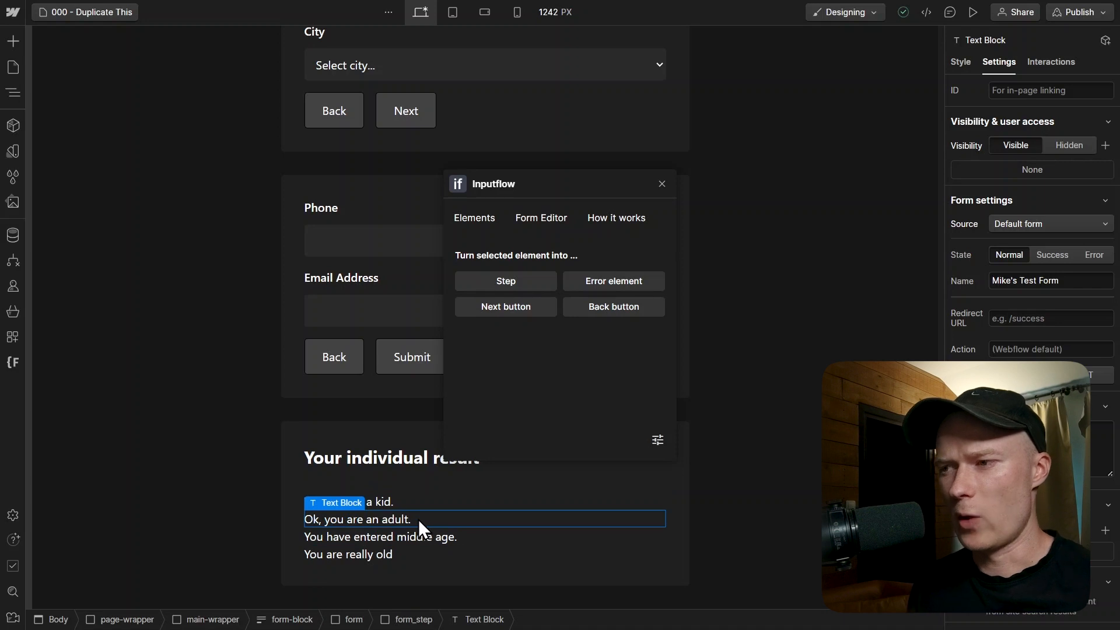
{"action": "left_click", "coordinate": [390, 500]}
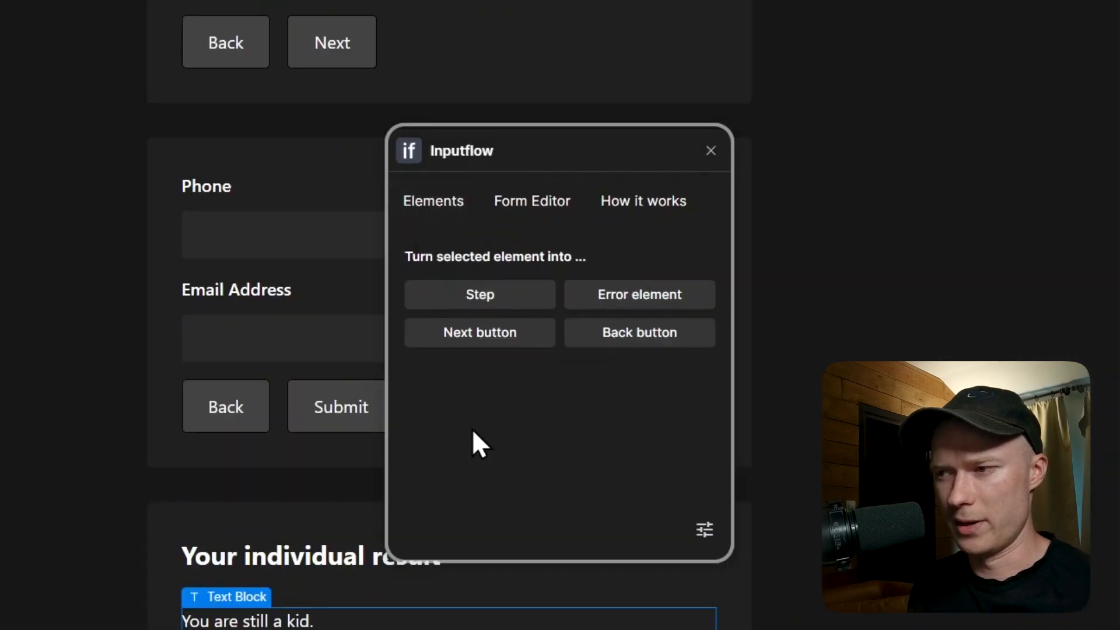
{"action": "left_click", "coordinate": [706, 532]}
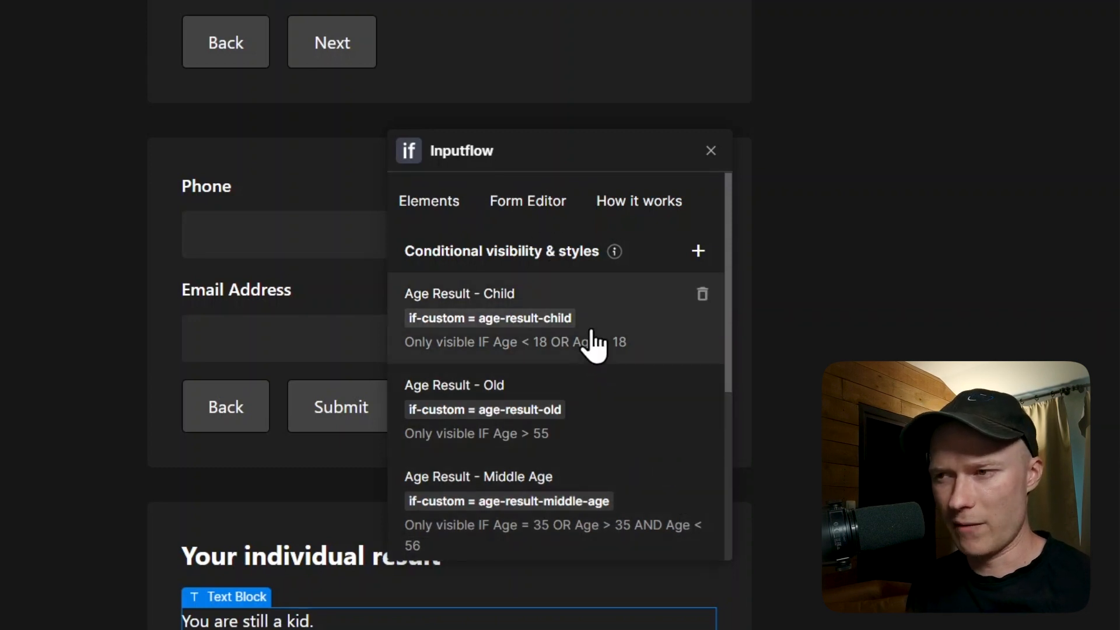
{"action": "scroll", "coordinate": [594, 345], "scroll_direction": "down", "scroll_amount": 5}
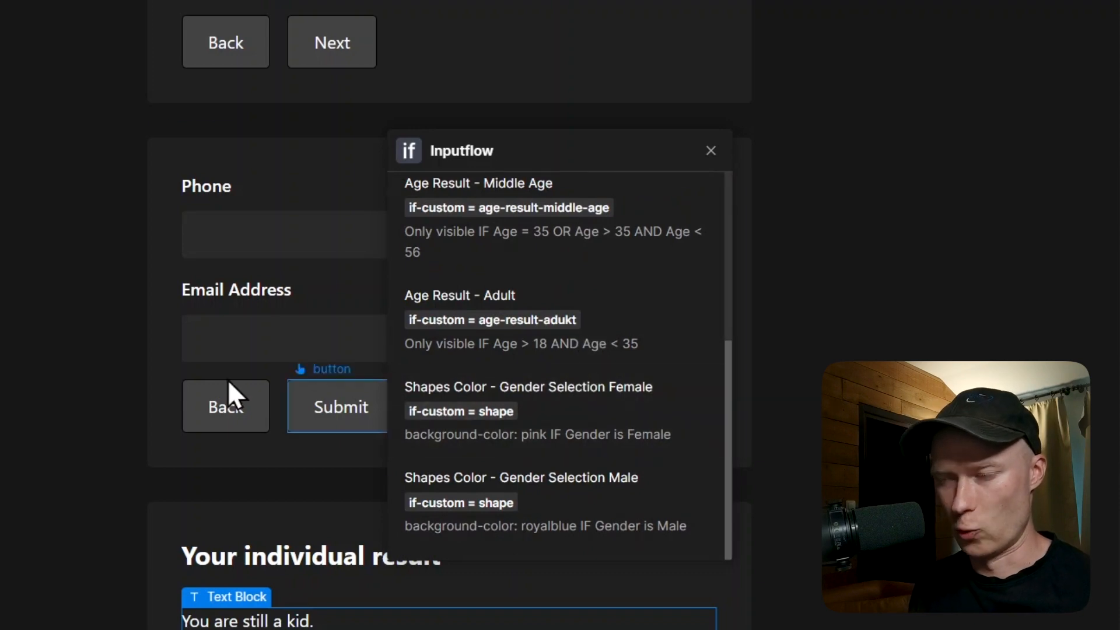
Select the square shape (shapes_rectangle) beside the form and review the conditional style rules listed for it.
{"action": "scroll", "coordinate": [284, 402], "scroll_direction": "up", "scroll_amount": 5}
{"action": "scroll", "coordinate": [284, 401], "scroll_direction": "up", "scroll_amount": 5}
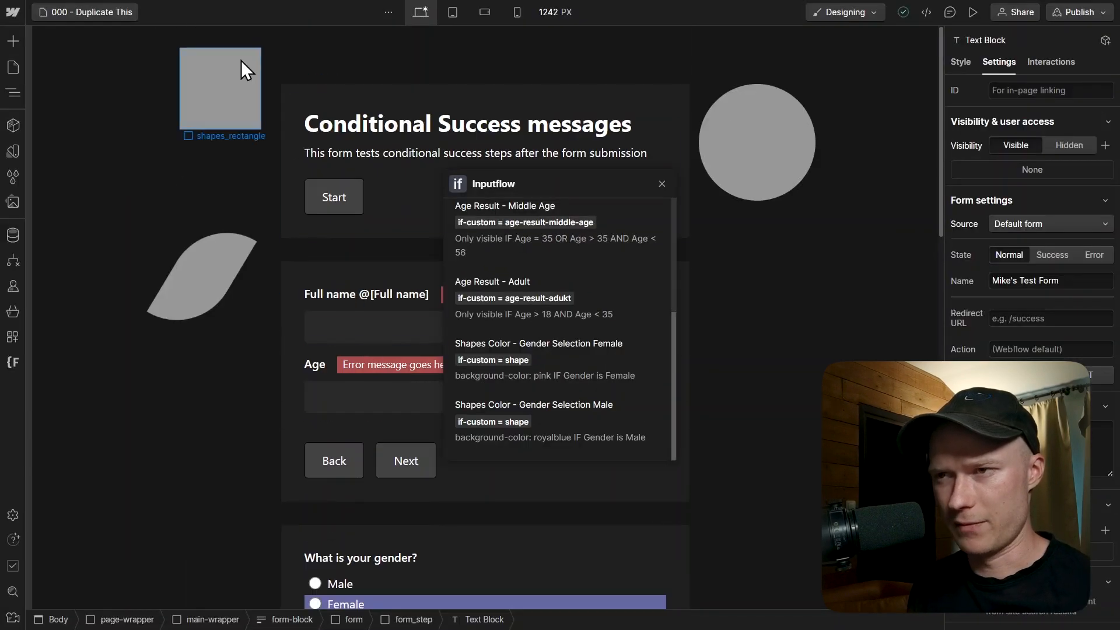
{"action": "left_click", "coordinate": [230, 79]}
{"action": "scroll", "coordinate": [544, 272], "scroll_direction": "up", "scroll_amount": 5}
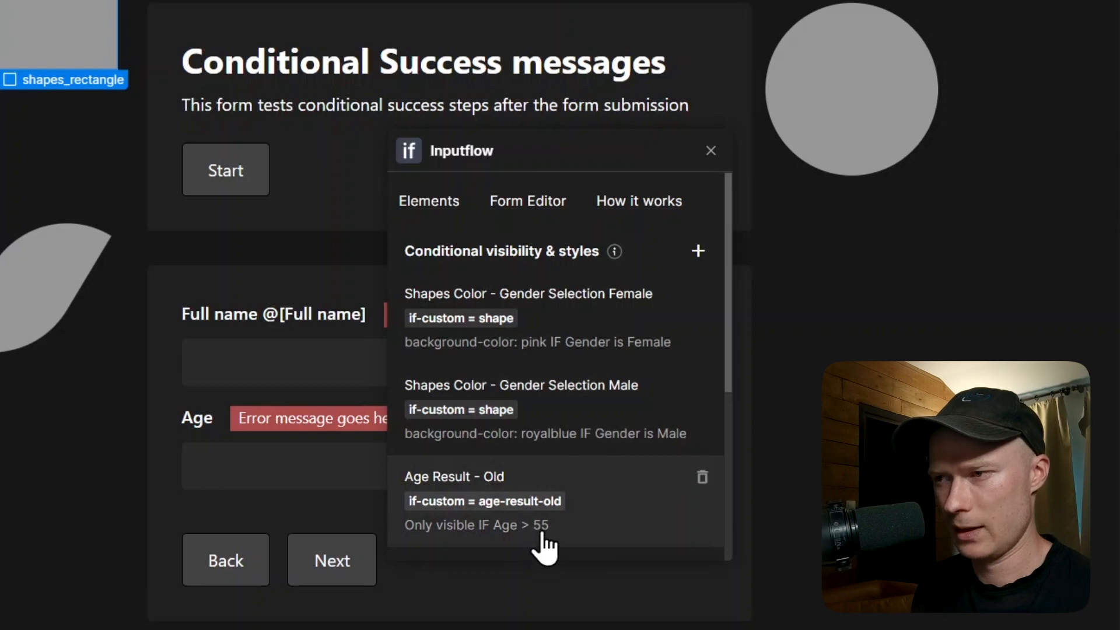
Open the "Shapes Color - Gender Selection Female" rule and review its available styling options.
{"action": "left_click", "coordinate": [552, 313]}
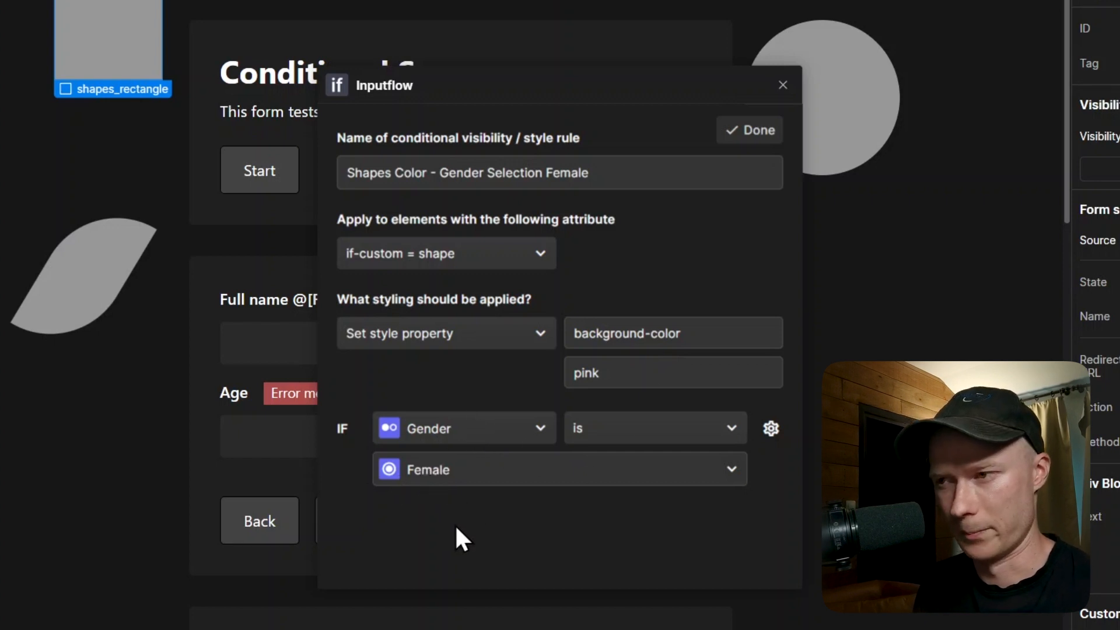
{"action": "left_click", "coordinate": [540, 337]}
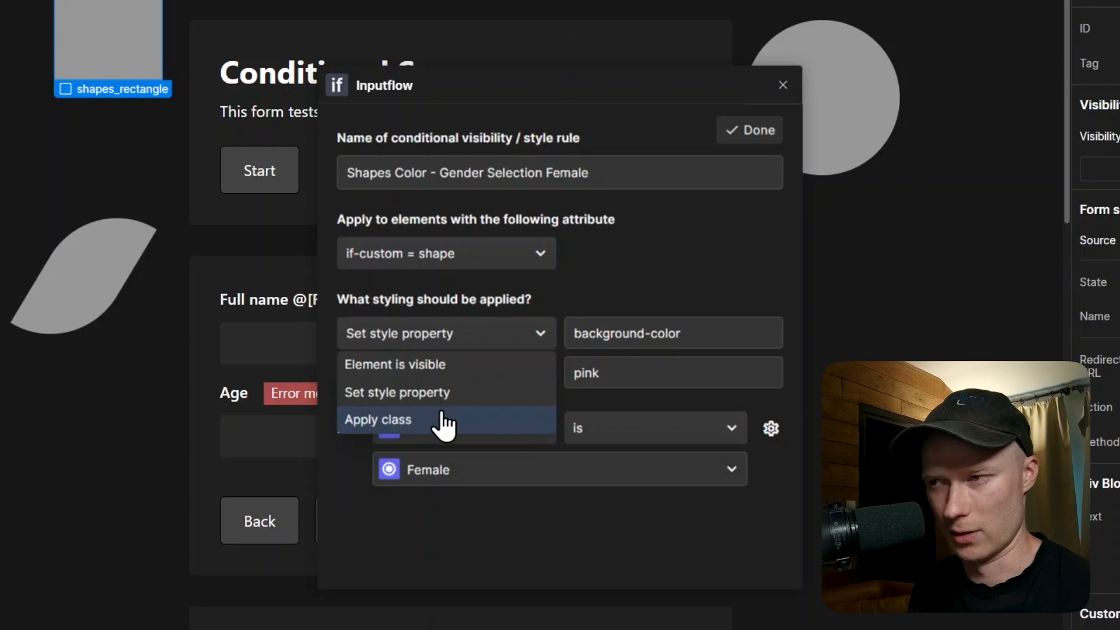
{"action": "left_click", "coordinate": [616, 252]}
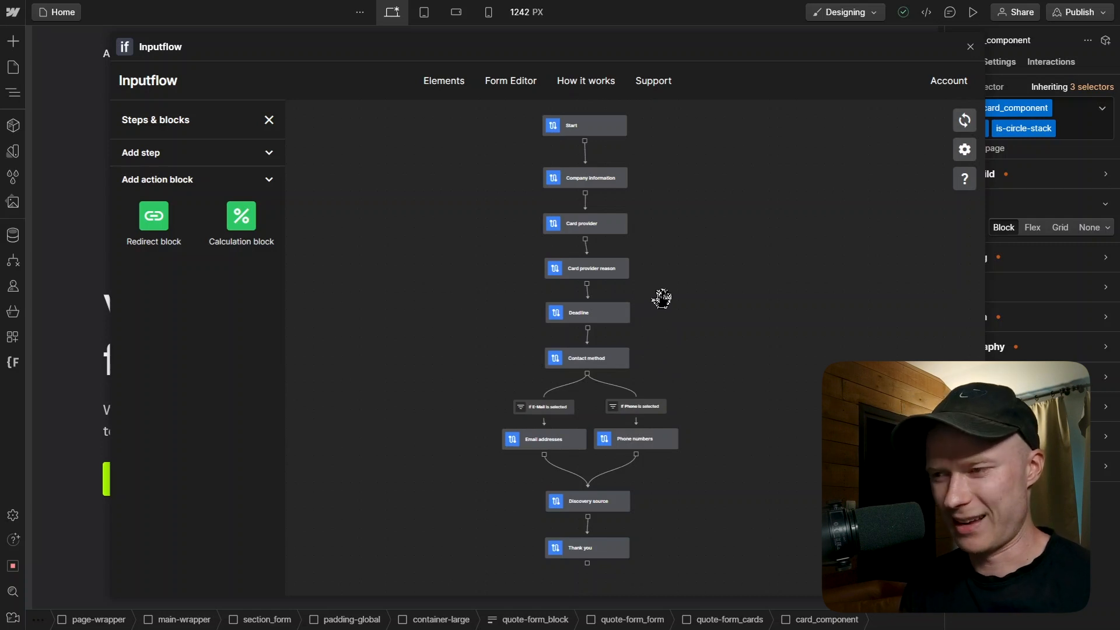
Create a validation for the Card provider reason step, using Card provider reason as both the input element and the condition element.
{"action": "scroll", "coordinate": [663, 298], "scroll_direction": "up", "scroll_amount": 3}
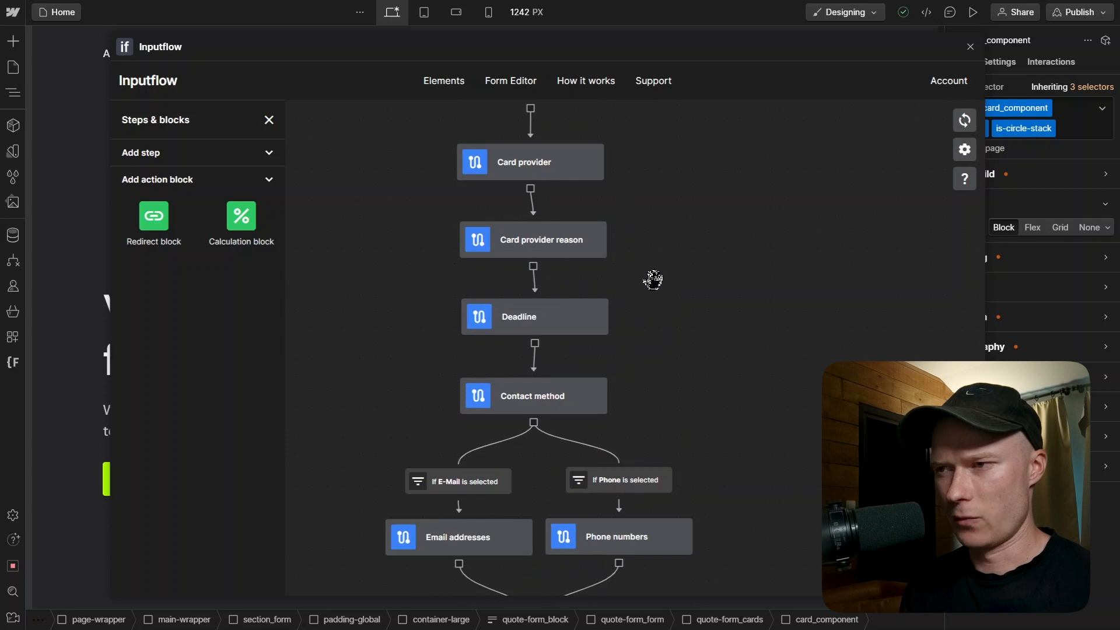
{"action": "left_click_drag", "start_coordinate": [652, 280], "coordinate": [675, 380]}
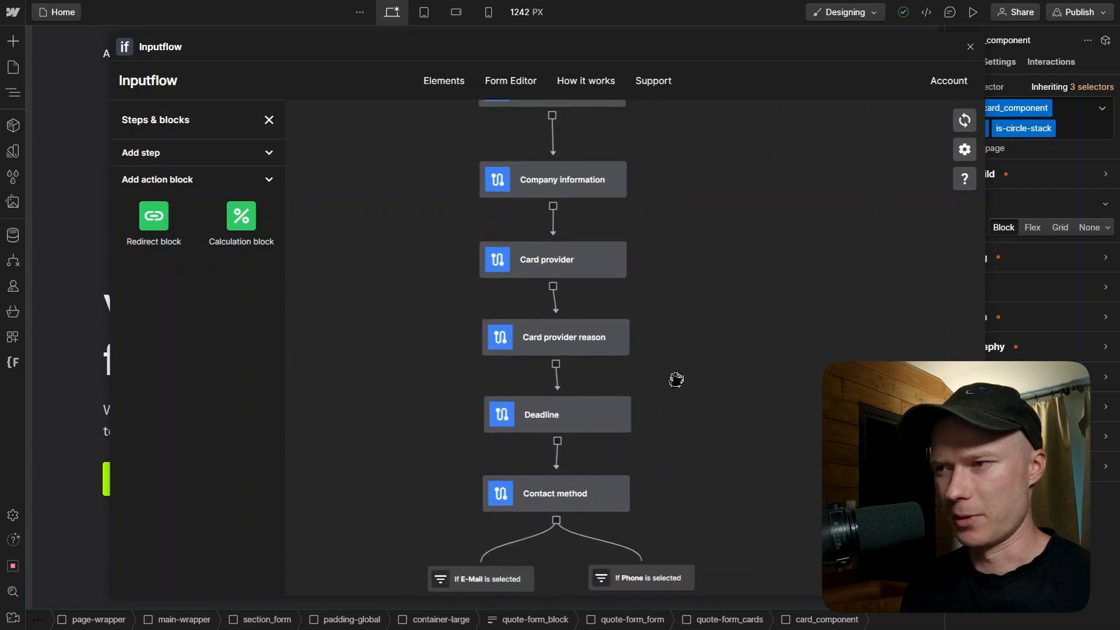
{"action": "left_click", "coordinate": [575, 345]}
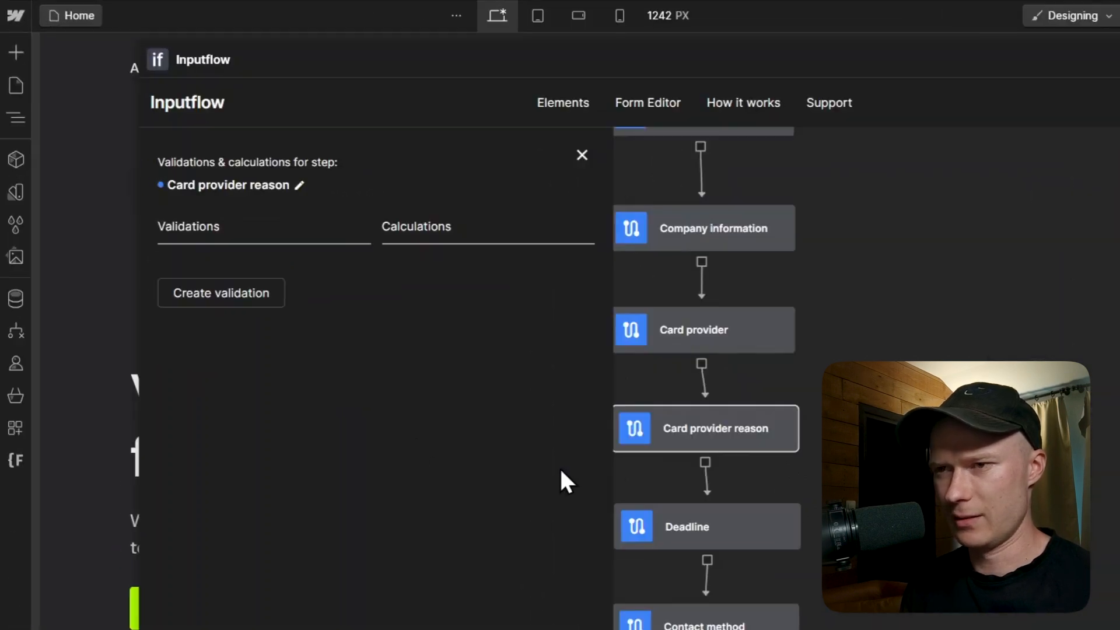
{"action": "left_click", "coordinate": [190, 298]}
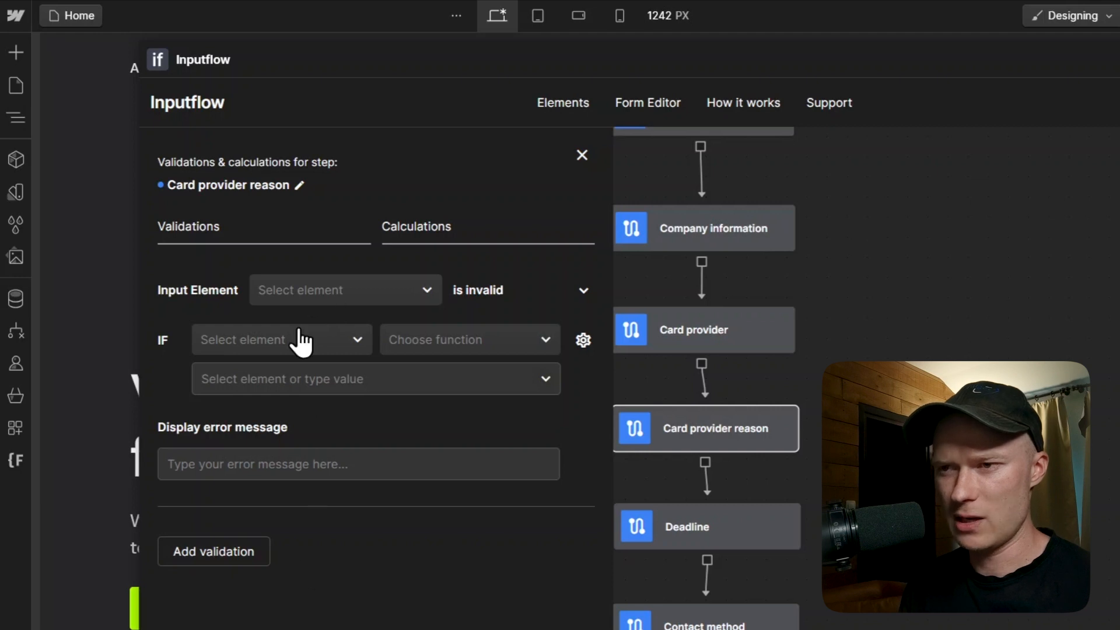
{"action": "left_click", "coordinate": [333, 344]}
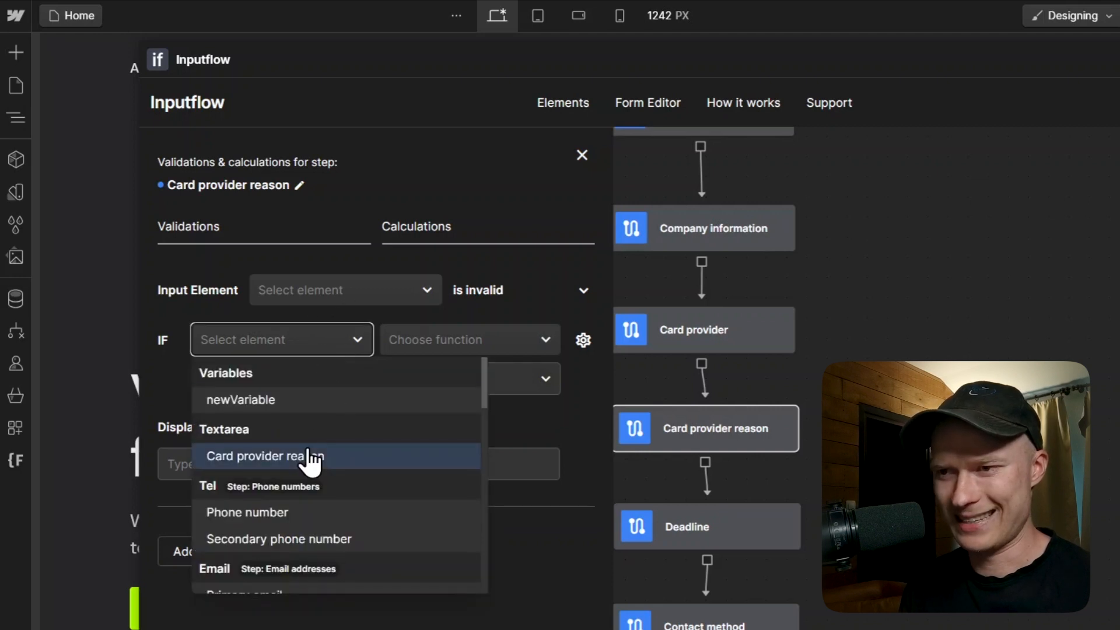
{"action": "left_click", "coordinate": [310, 457]}
{"action": "left_click", "coordinate": [362, 291]}
{"action": "left_click", "coordinate": [346, 350]}
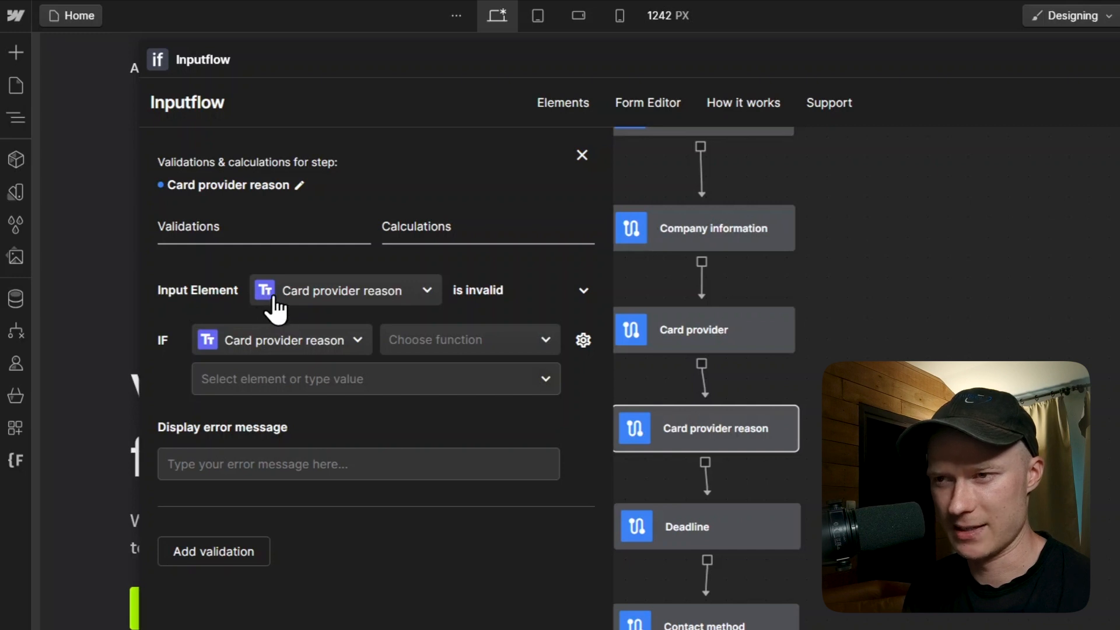
{"action": "left_click", "coordinate": [582, 155]}
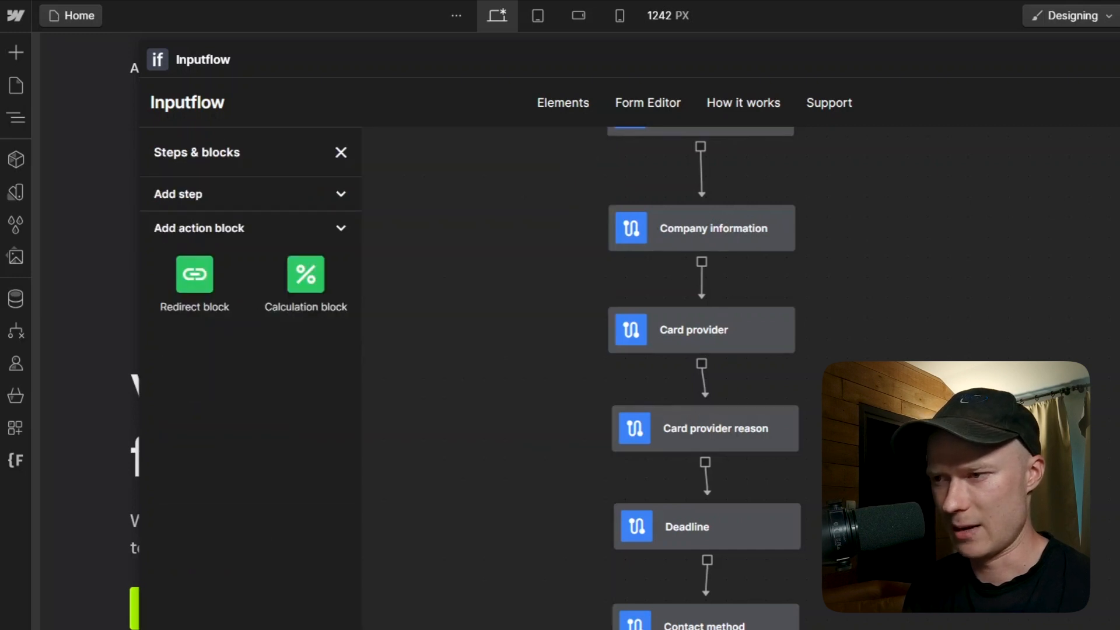
Review the validation conditions and error message set for the Deadline step.
{"action": "scroll", "coordinate": [813, 430], "scroll_direction": "down", "scroll_amount": 2}
{"action": "left_click", "coordinate": [717, 449]}
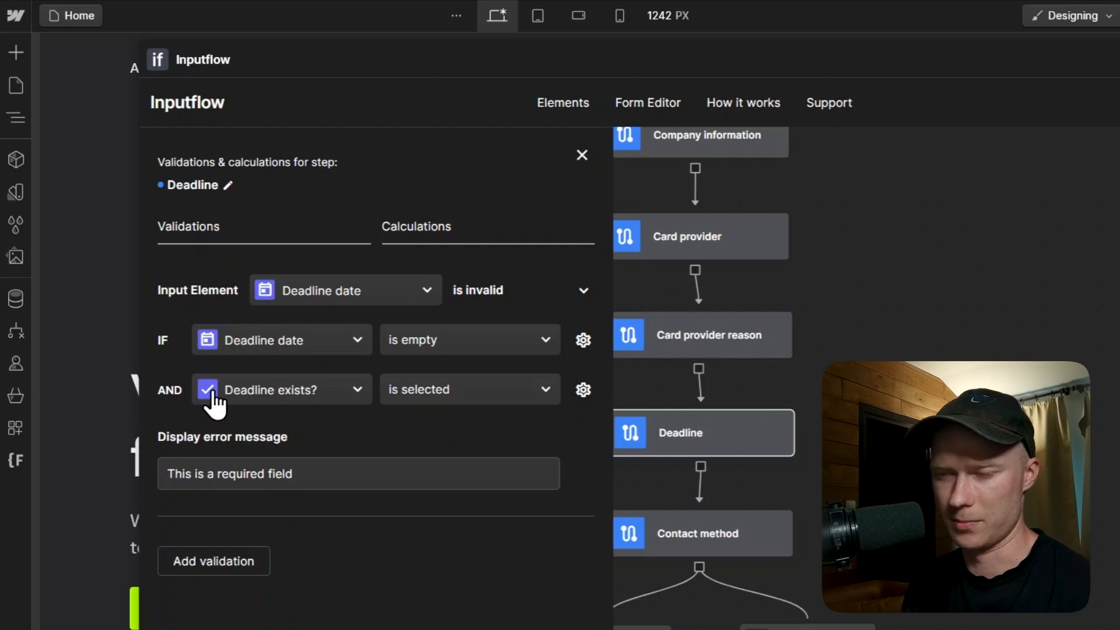
{"action": "left_click", "coordinate": [581, 155]}
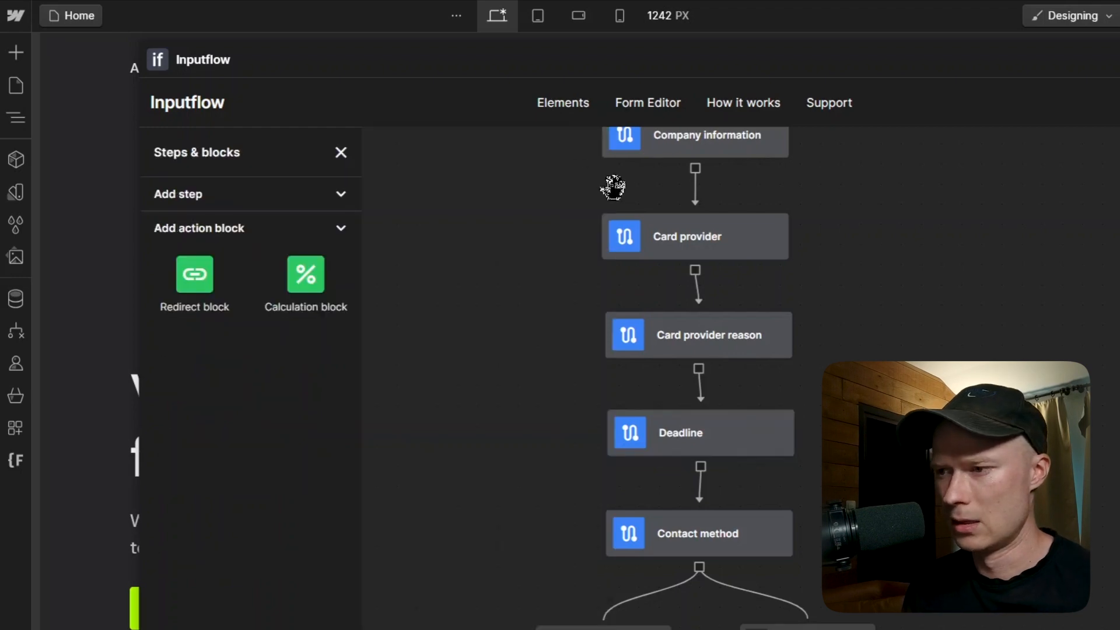
Follow the flow down to the Discovery source step and review its two validations and their error messages.
{"action": "scroll", "coordinate": [612, 187], "scroll_direction": "down", "scroll_amount": 3}
{"action": "left_click", "coordinate": [802, 560]}
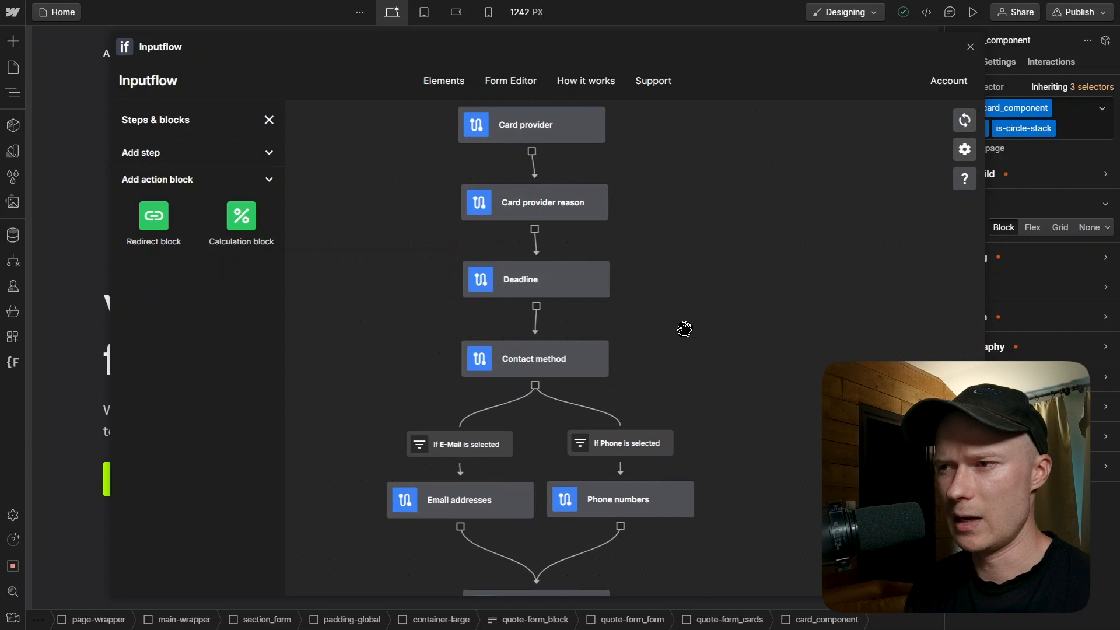
{"action": "left_click_drag", "start_coordinate": [685, 329], "coordinate": [673, 226]}
{"action": "left_click_drag", "start_coordinate": [679, 461], "coordinate": [678, 395]}
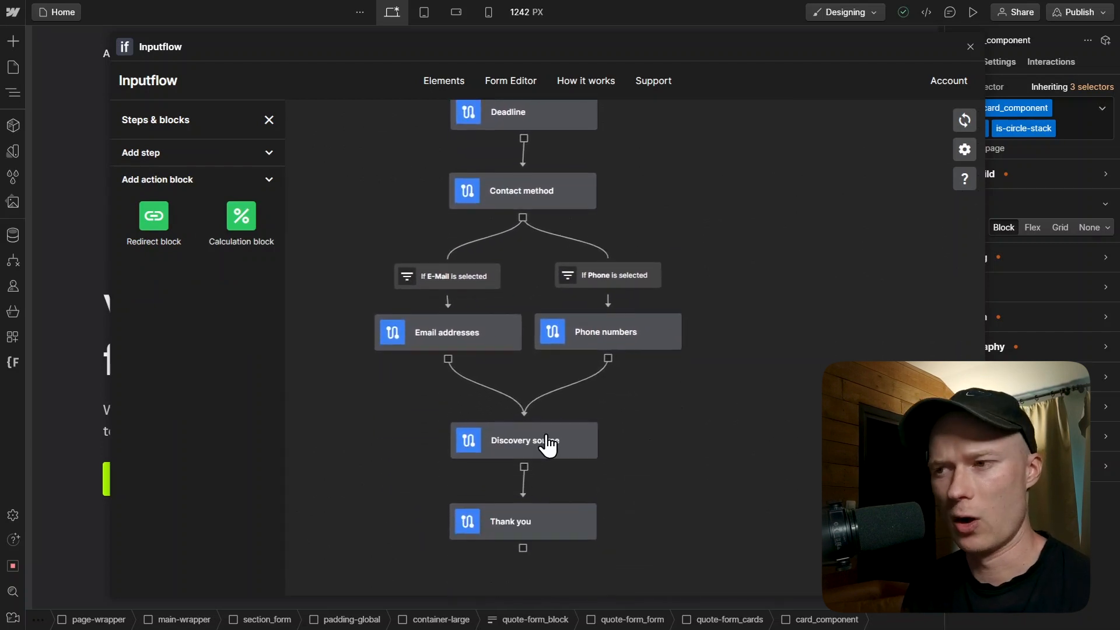
{"action": "left_click", "coordinate": [547, 445]}
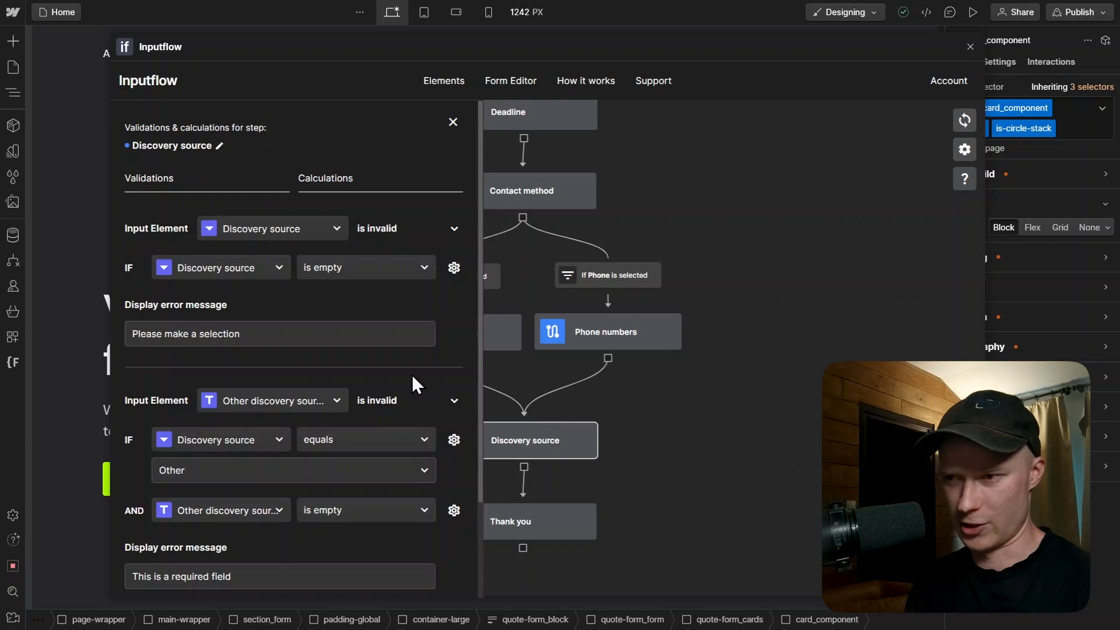
{"action": "scroll", "coordinate": [413, 374], "scroll_direction": "down", "scroll_amount": 3}
{"action": "scroll", "coordinate": [263, 443], "scroll_direction": "up", "scroll_amount": 3}
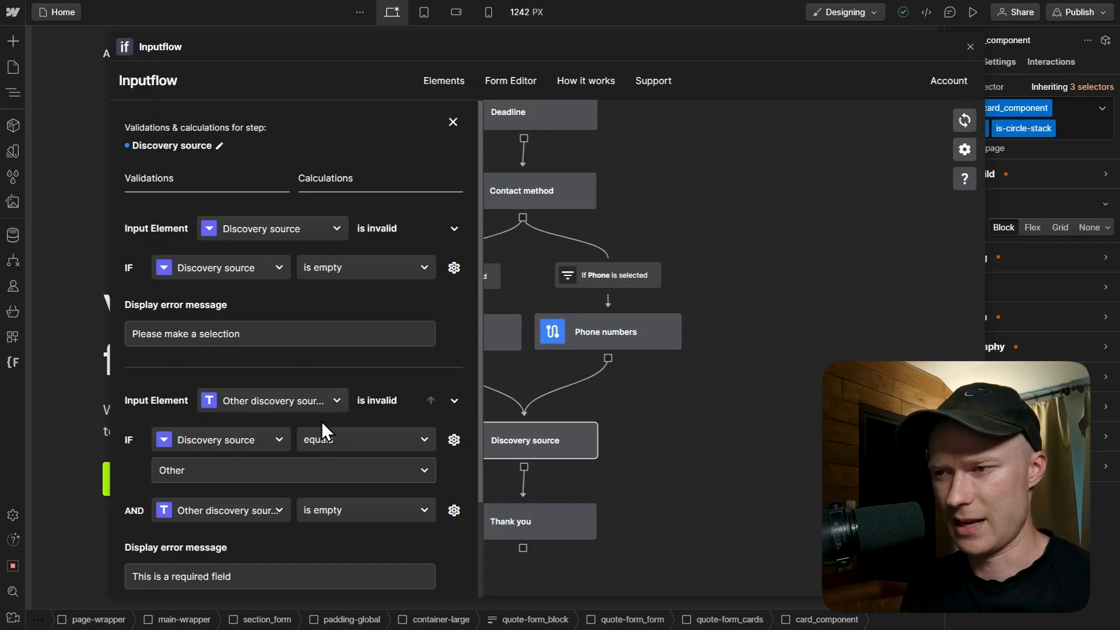
{"action": "scroll", "coordinate": [385, 467], "scroll_direction": "down", "scroll_amount": 2}
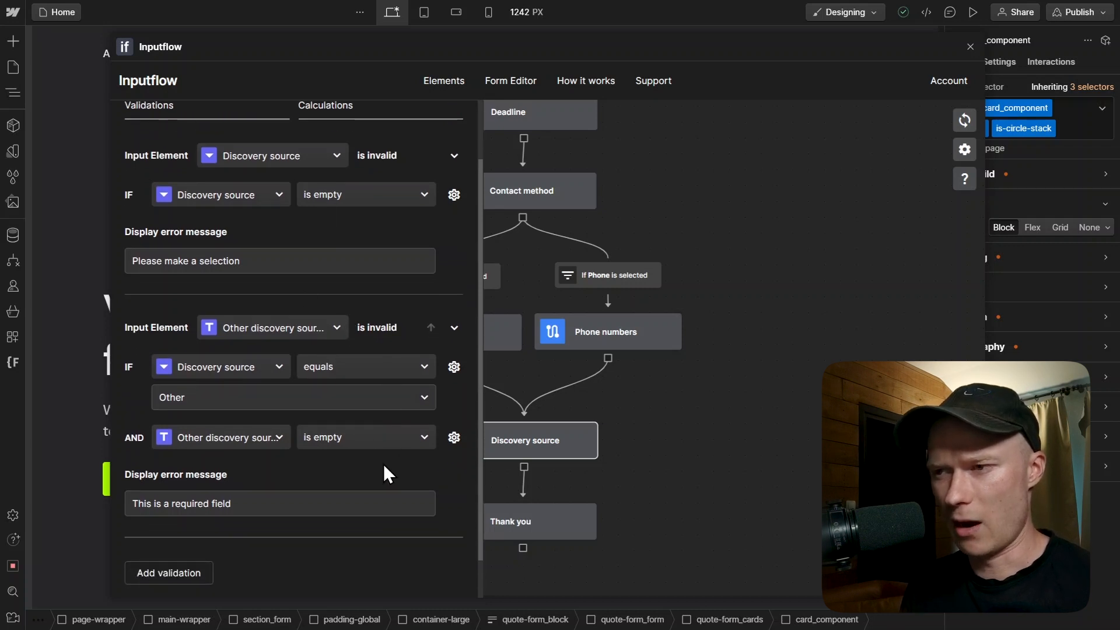
Move the Other discovery source validation above the Discovery source one, and restore the original order.
{"action": "left_click", "coordinate": [431, 328]}
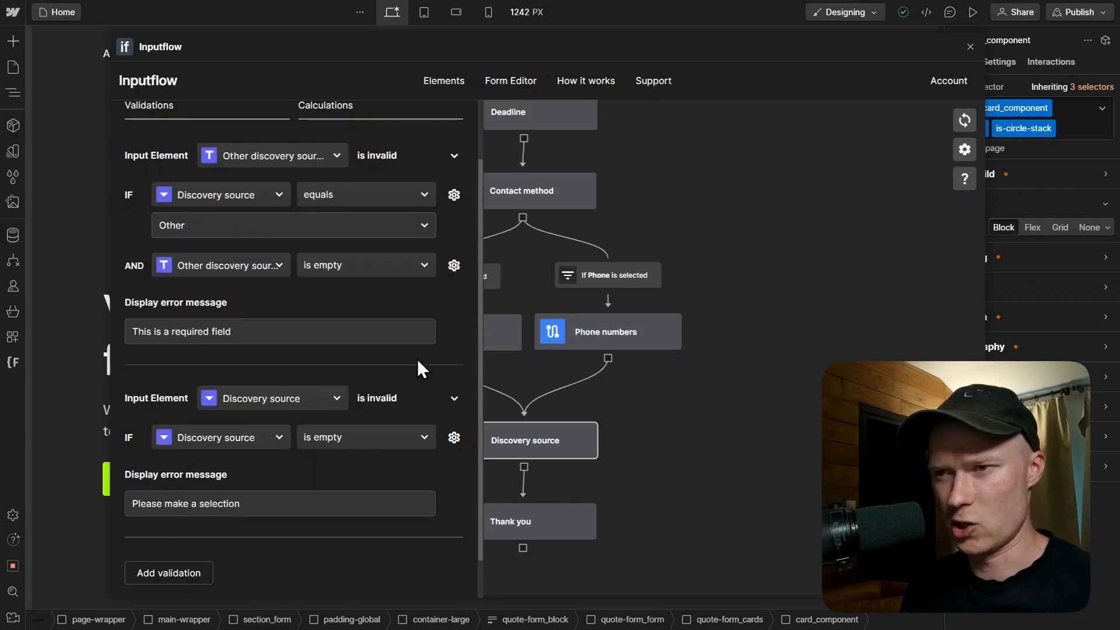
{"action": "scroll", "coordinate": [418, 359], "scroll_direction": "up", "scroll_amount": 2}
{"action": "left_click", "coordinate": [431, 228]}
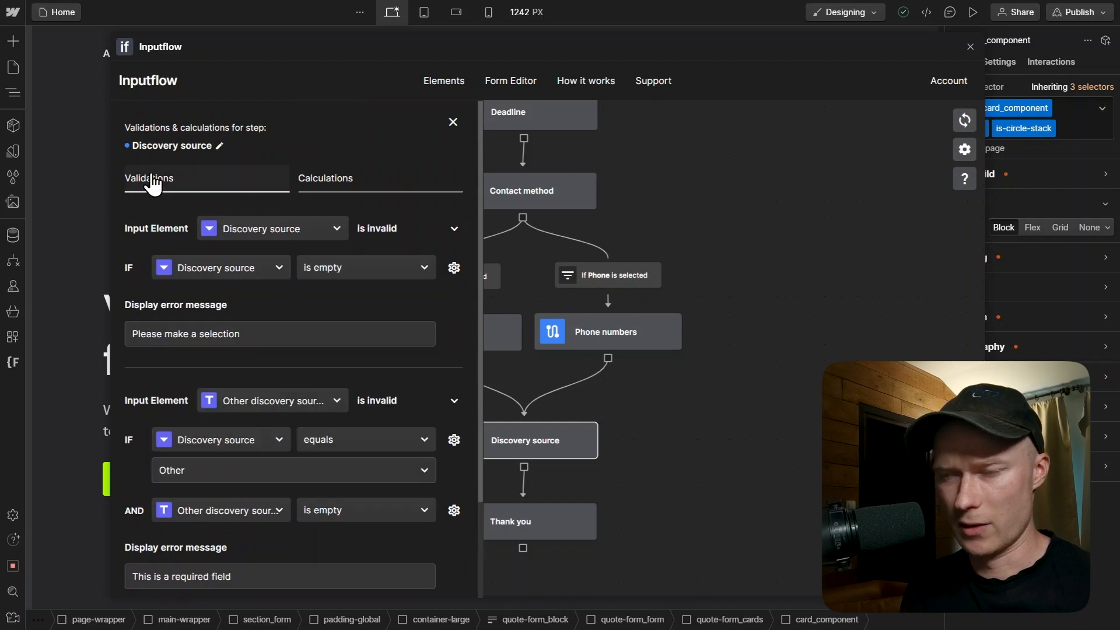
Add two calculation groups to the Discovery source step, assign newVariable in the first, and move that group below the other.
{"action": "left_click", "coordinate": [345, 193]}
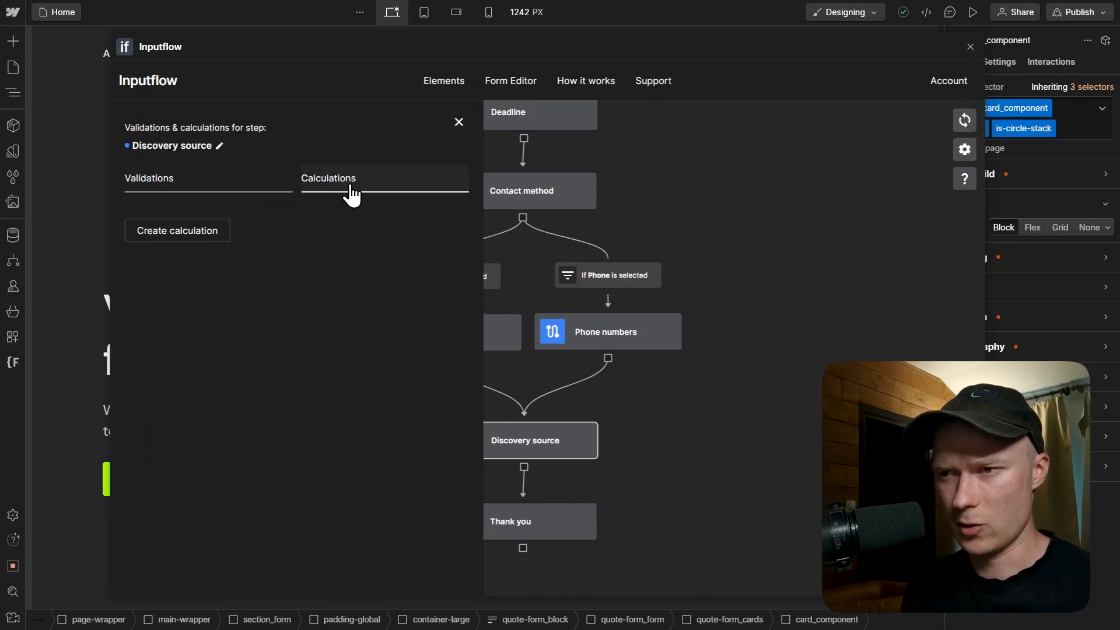
{"action": "left_click", "coordinate": [167, 231]}
{"action": "left_click", "coordinate": [197, 426]}
{"action": "left_click", "coordinate": [225, 263]}
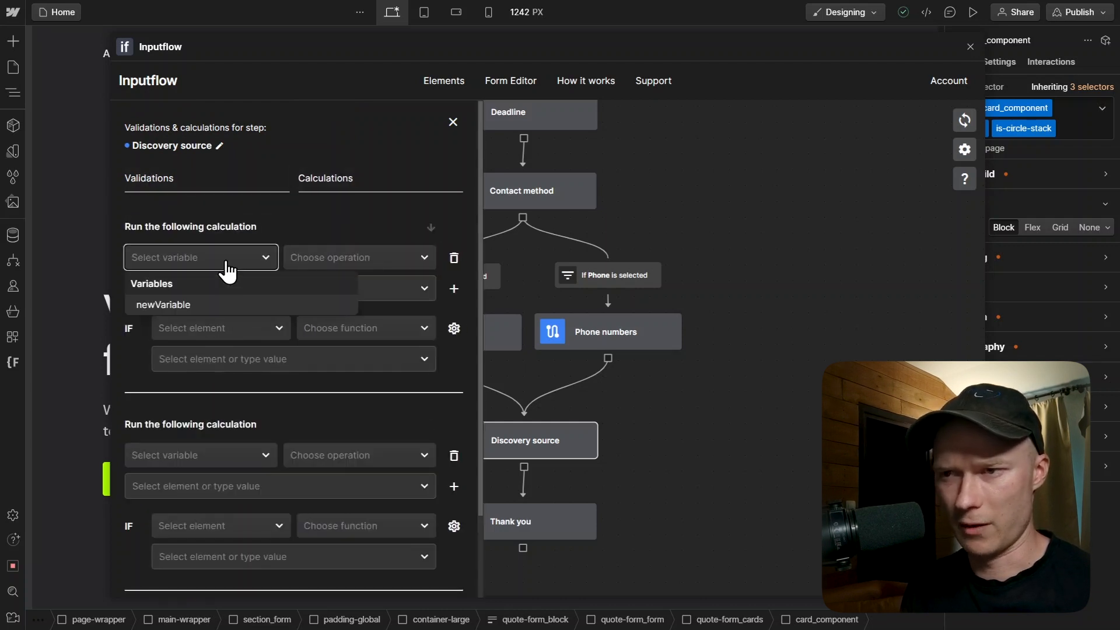
{"action": "left_click", "coordinate": [225, 305]}
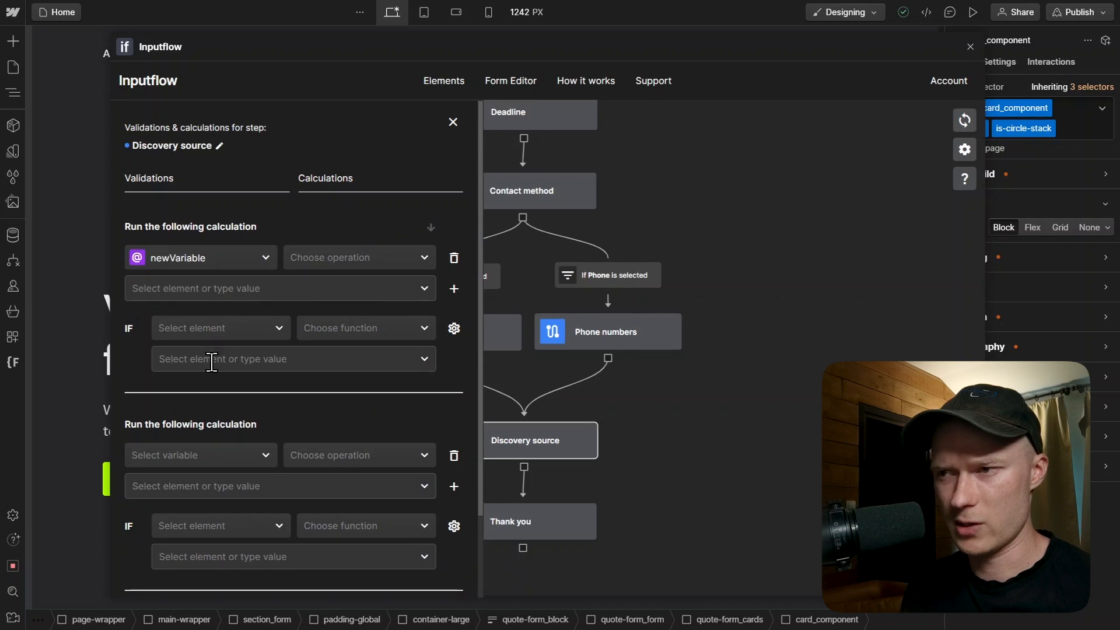
{"action": "left_click", "coordinate": [432, 229]}
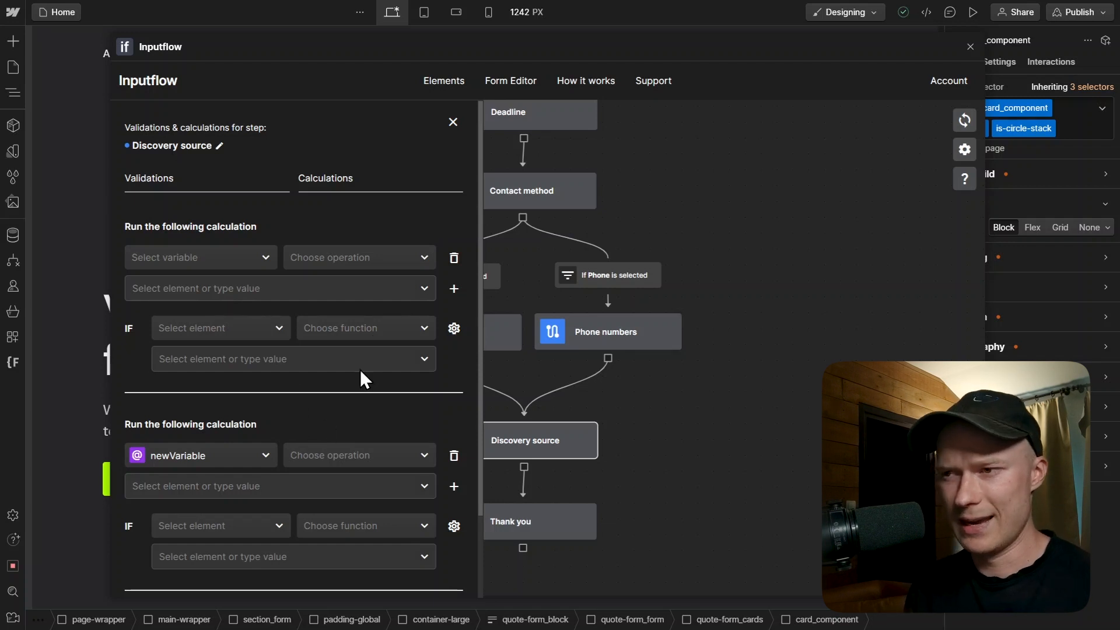
Add two more calculations to the first group, assign newVariable to the middle one, and reorder it down and up to first place.
{"action": "left_click", "coordinate": [456, 289]}
{"action": "left_click", "coordinate": [454, 359]}
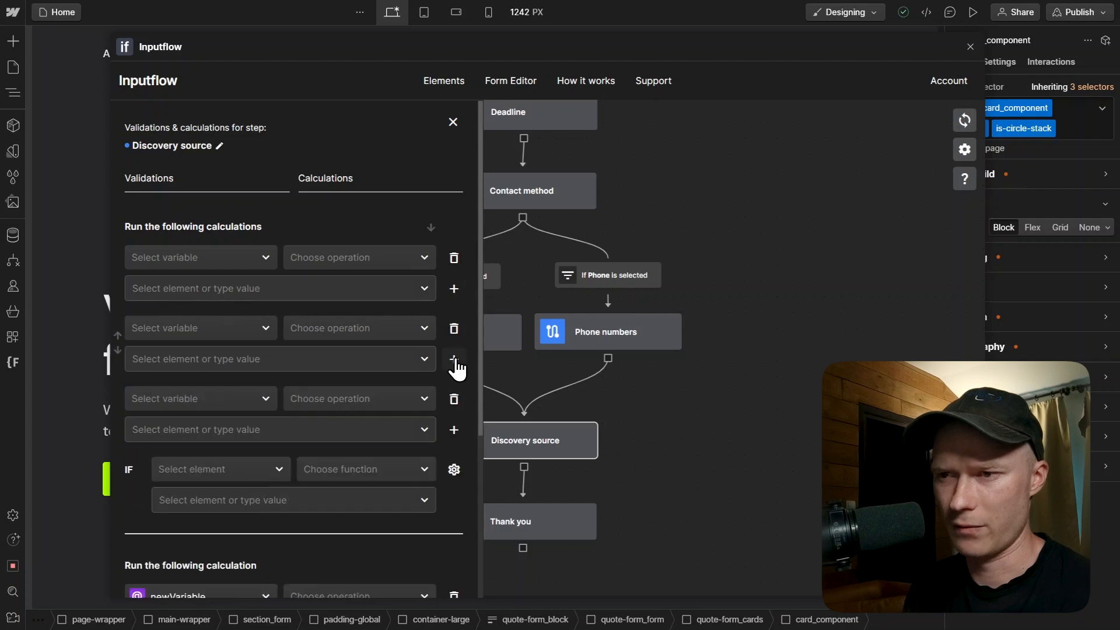
{"action": "left_click", "coordinate": [225, 329]}
{"action": "left_click", "coordinate": [196, 377]}
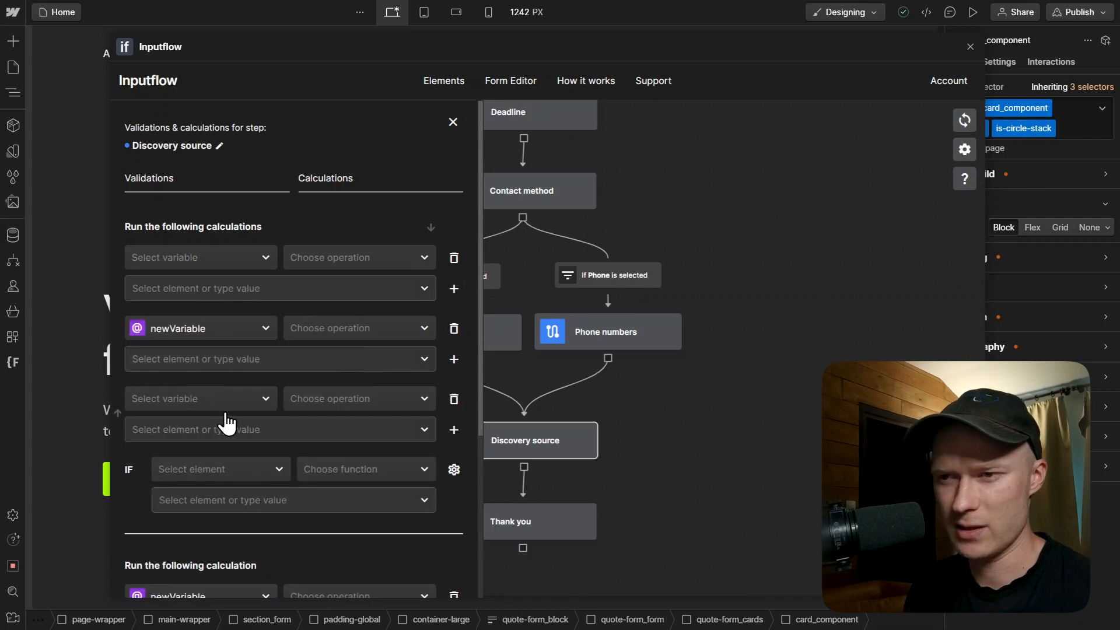
{"action": "left_click", "coordinate": [118, 349]}
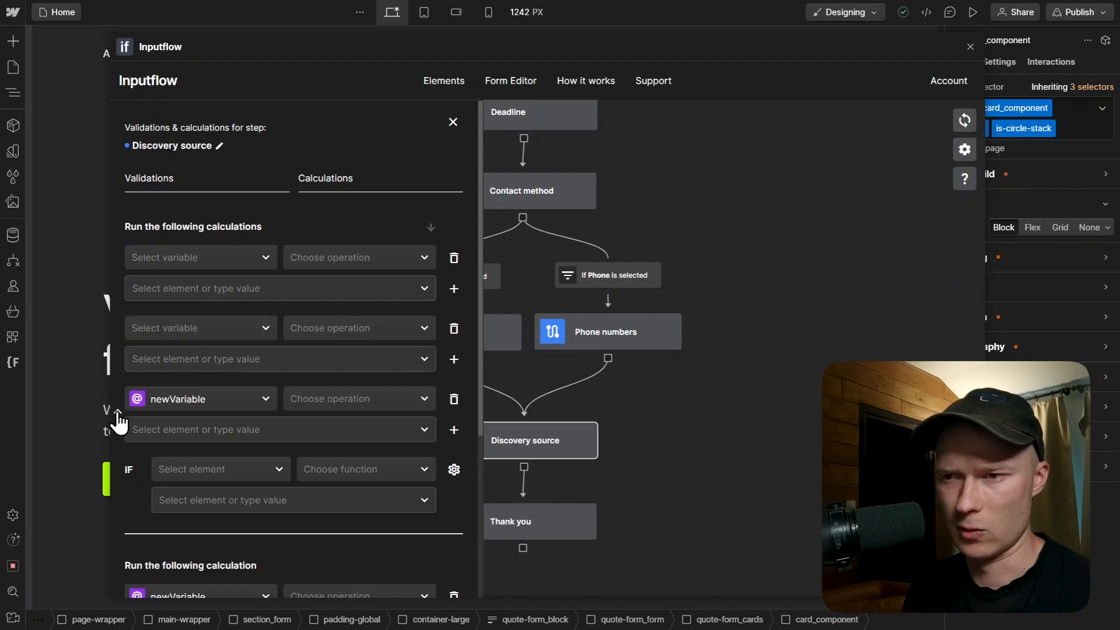
{"action": "left_click", "coordinate": [118, 414]}
{"action": "left_click", "coordinate": [118, 337]}
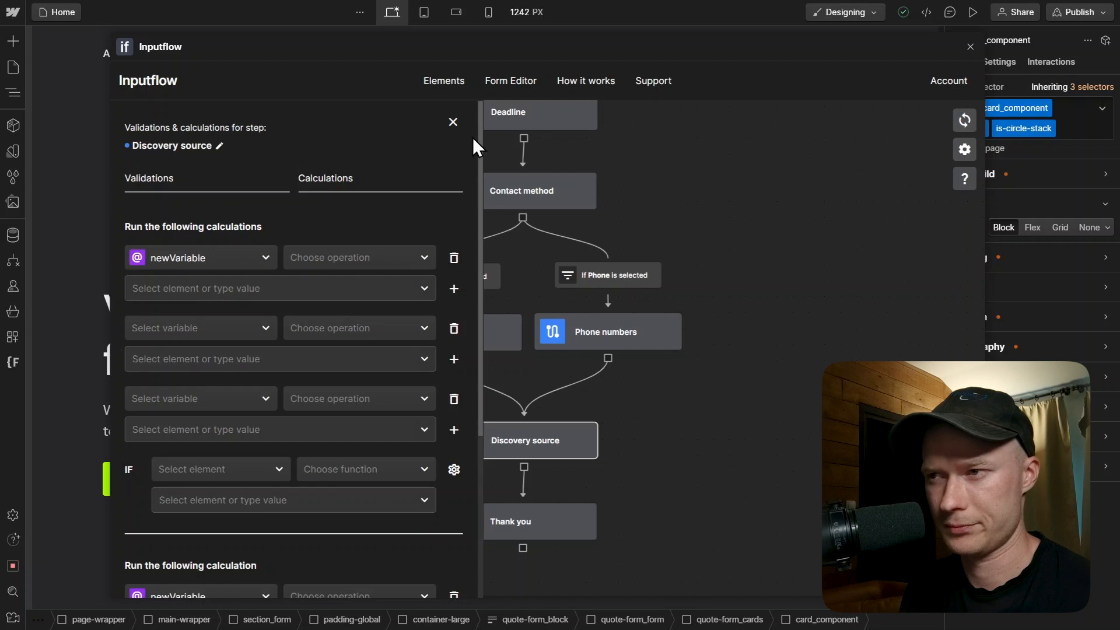
{"action": "left_click", "coordinate": [454, 122]}
Return to the beginning of the flow and move the Start step farther up and sideways from Company information.
{"action": "left_click_drag", "start_coordinate": [632, 215], "coordinate": [640, 397]}
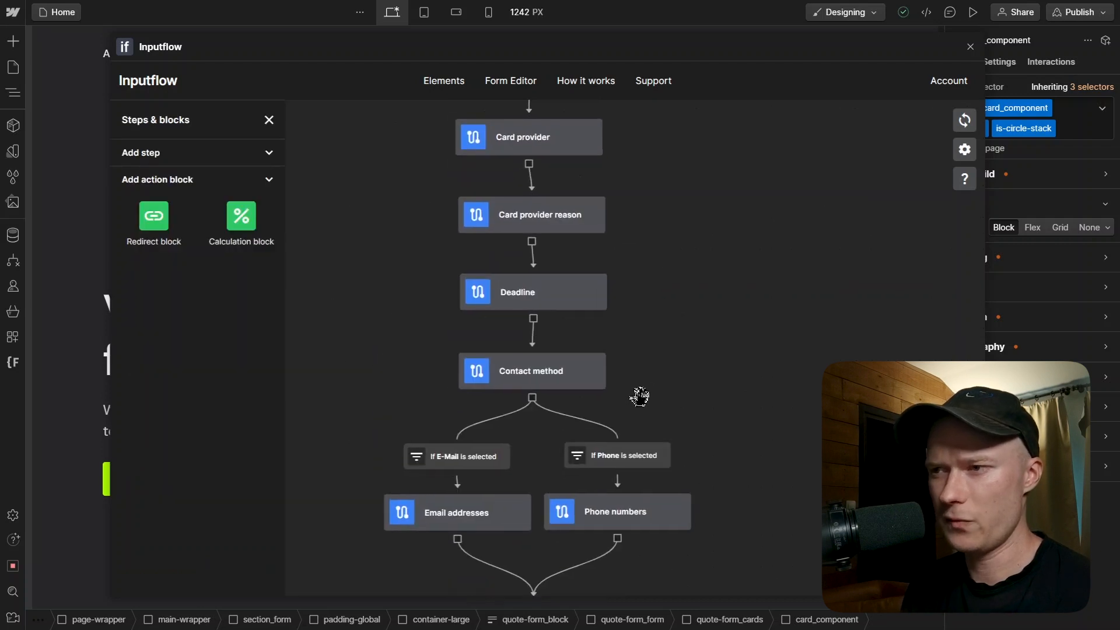
{"action": "scroll", "coordinate": [643, 317], "scroll_direction": "down", "scroll_amount": 3}
{"action": "left_click_drag", "start_coordinate": [694, 247], "coordinate": [692, 398]}
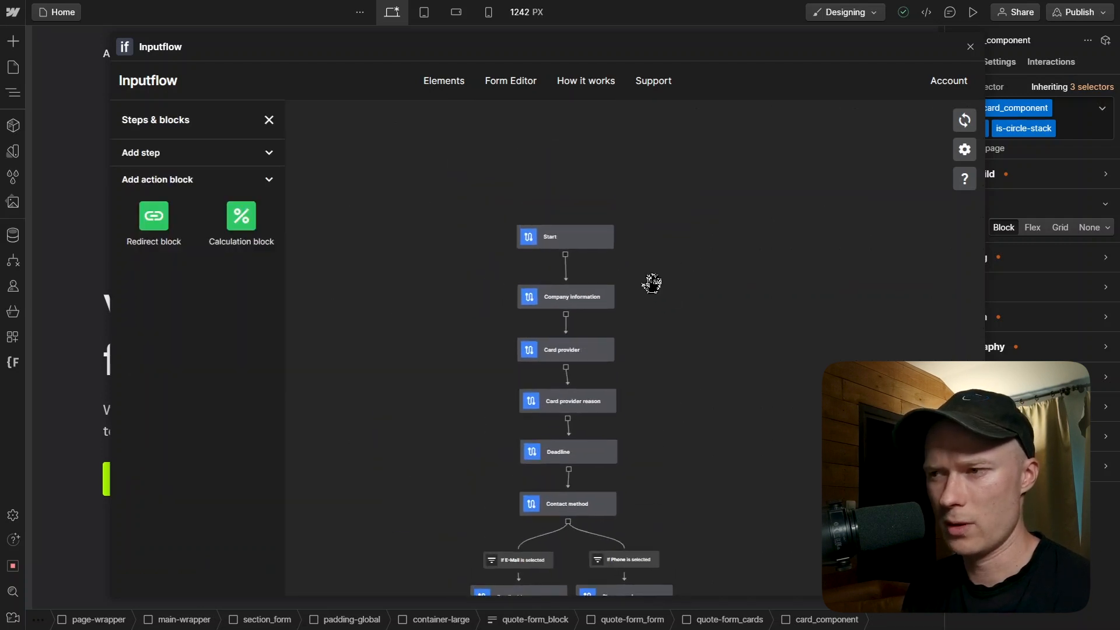
{"action": "scroll", "coordinate": [652, 284], "scroll_direction": "up", "scroll_amount": 3}
{"action": "left_click_drag", "start_coordinate": [623, 263], "coordinate": [605, 329]}
{"action": "scroll", "coordinate": [611, 276], "scroll_direction": "up", "scroll_amount": 2}
{"action": "left_click_drag", "start_coordinate": [569, 252], "coordinate": [630, 206]}
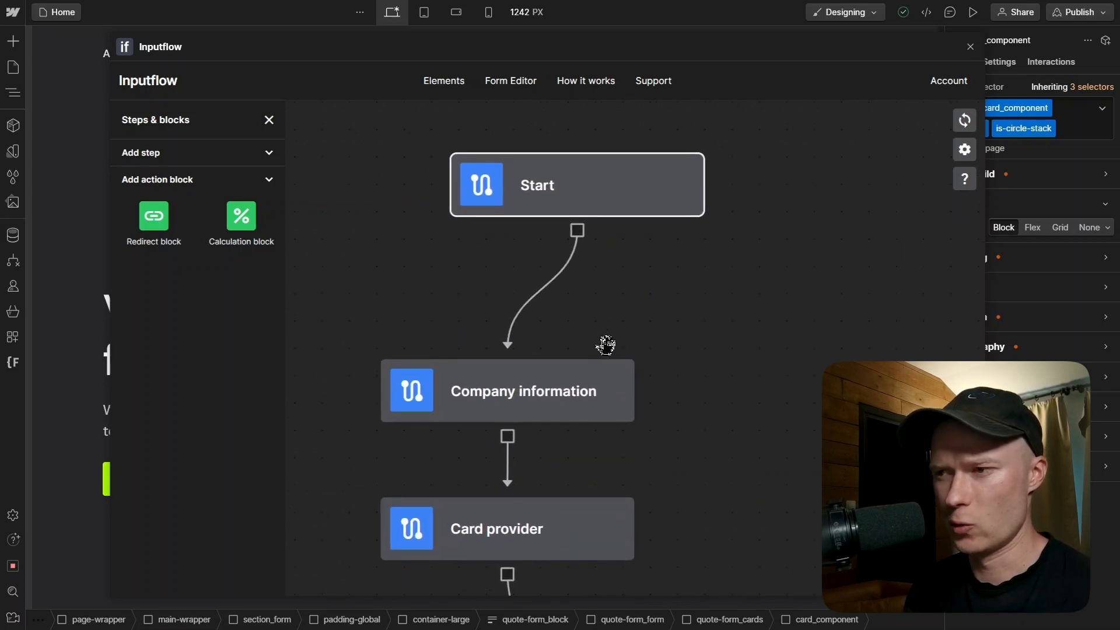
Delete the connection from Start to Company information and draw it again.
{"action": "left_click", "coordinate": [573, 267]}
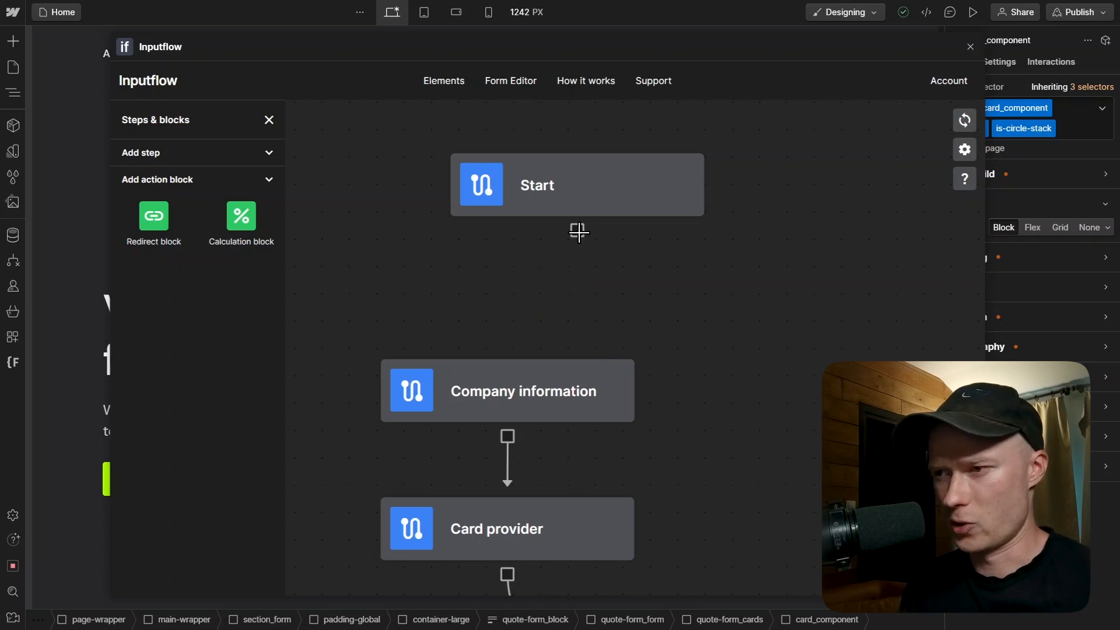
{"action": "left_click_drag", "start_coordinate": [579, 232], "coordinate": [510, 353]}
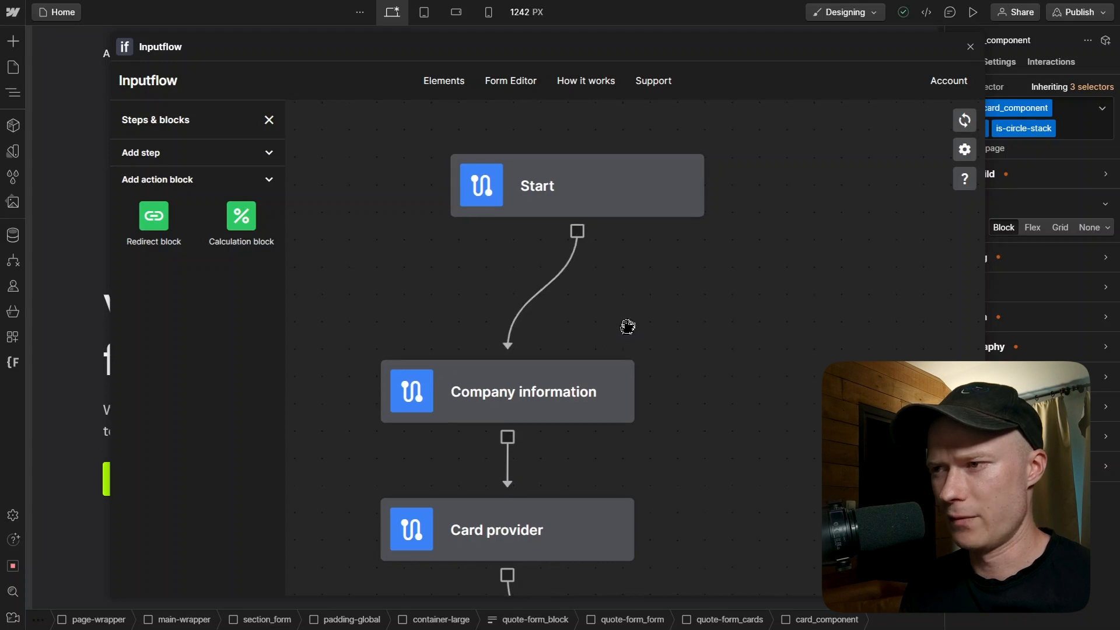
Remove the redrawn connection between the Start and Company information steps.
{"action": "scroll", "coordinate": [628, 327], "scroll_direction": "up", "scroll_amount": 1}
{"action": "mouse_move", "coordinate": [577, 308]}
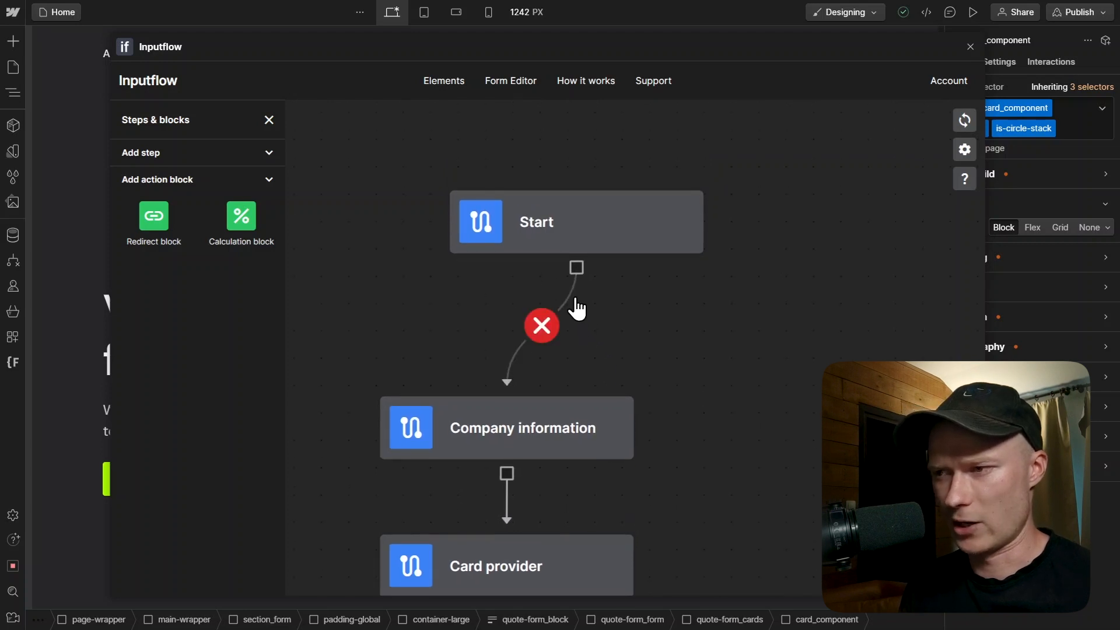
{"action": "left_click", "coordinate": [542, 326]}
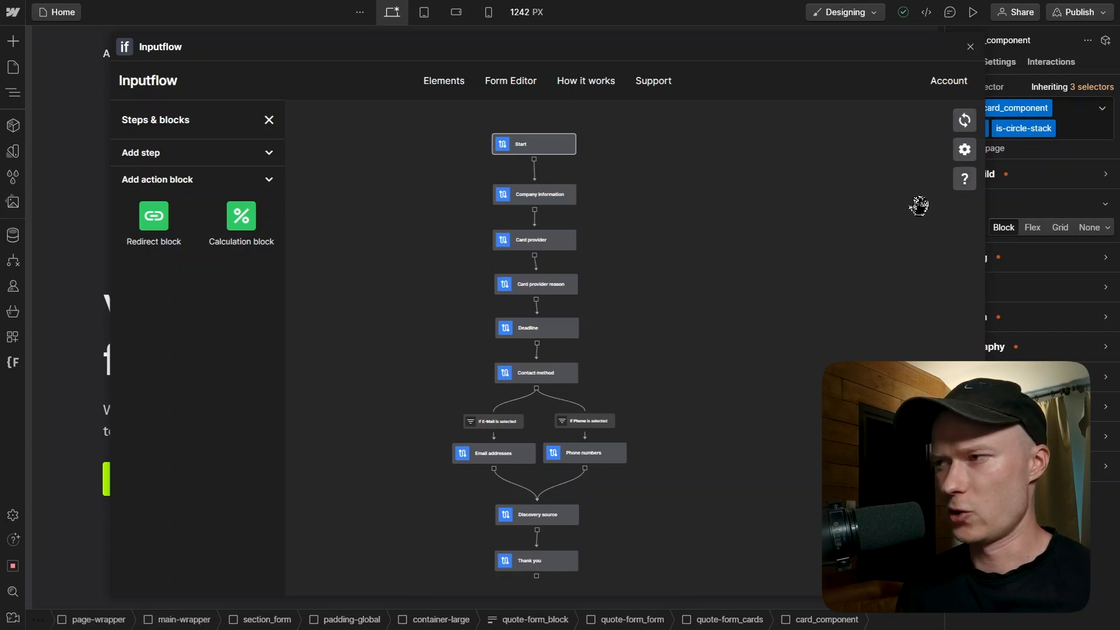
Open the Form Editor's settings.
{"action": "left_click", "coordinate": [965, 150]}
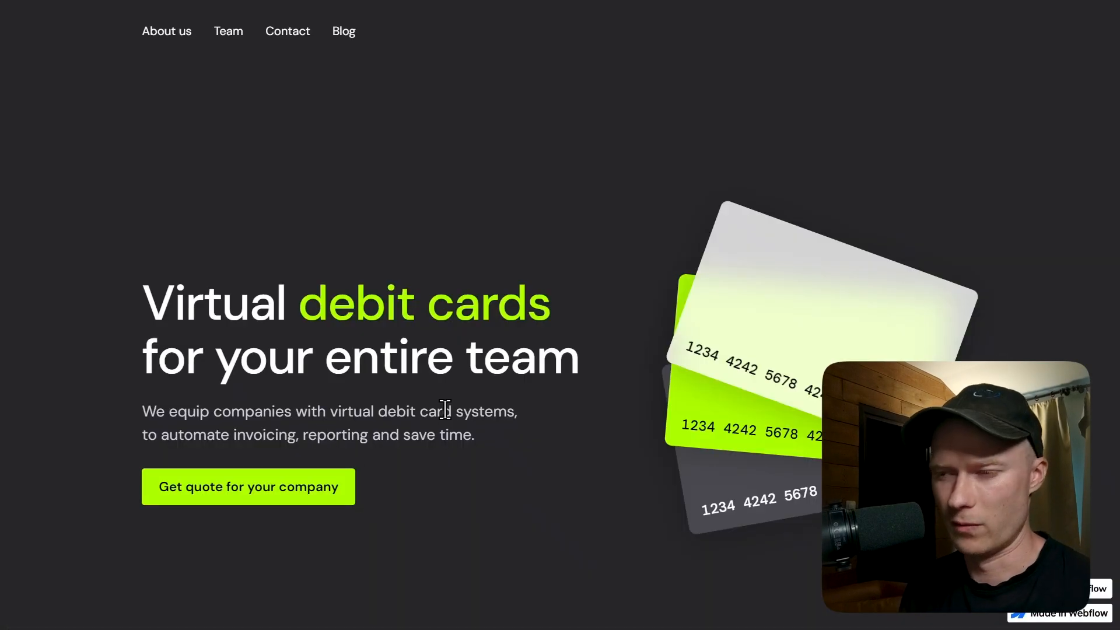
Start the company quote form, choose company size 1 - 100, enter "adsdf" as the company name and continue to the card provider question.
{"action": "left_click", "coordinate": [227, 493]}
{"action": "left_click", "coordinate": [235, 421]}
{"action": "key", "text": "shift+Tab"}
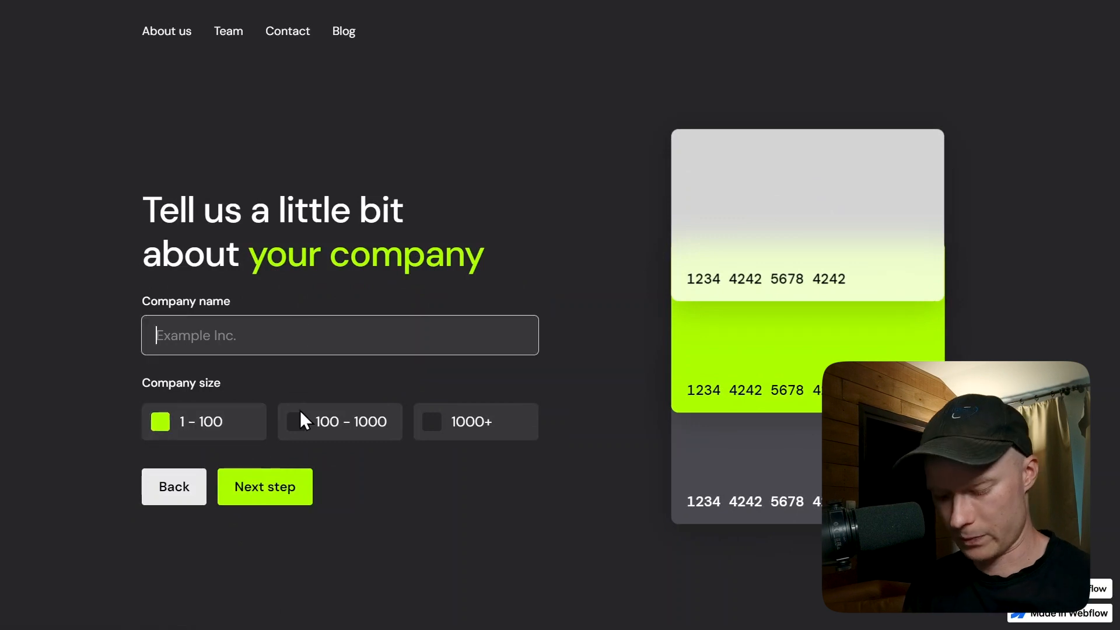
{"action": "type", "text": "adsdf"}
{"action": "left_click", "coordinate": [296, 489]}
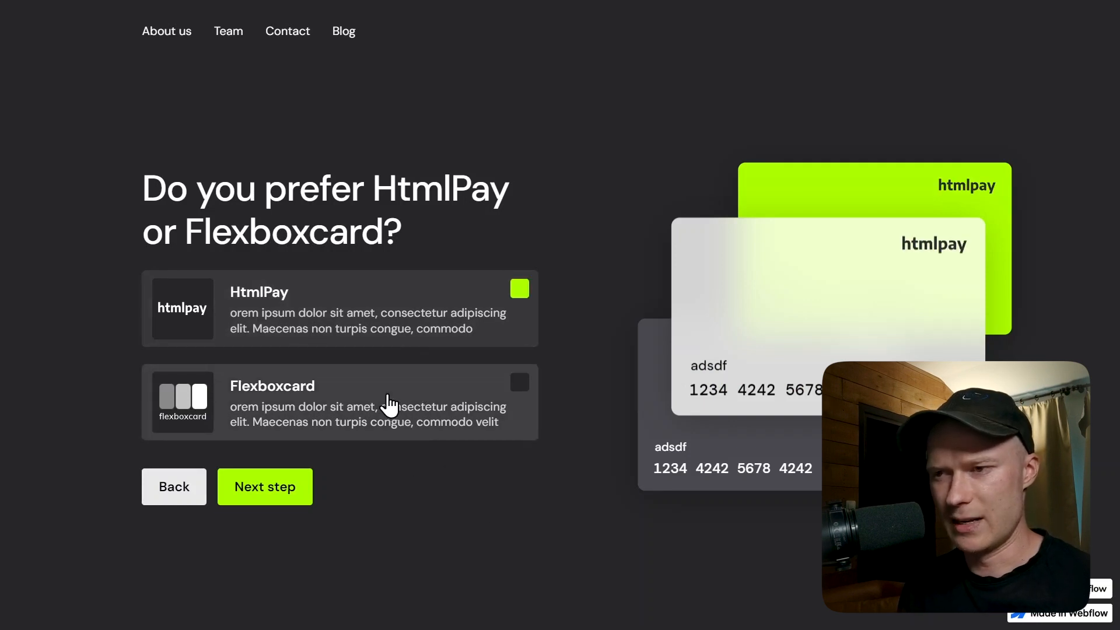
Test the automatic advance by alternately choosing Flexboxcard and HtmlPay, returning to the card provider question after each choice.
{"action": "left_click", "coordinate": [388, 403]}
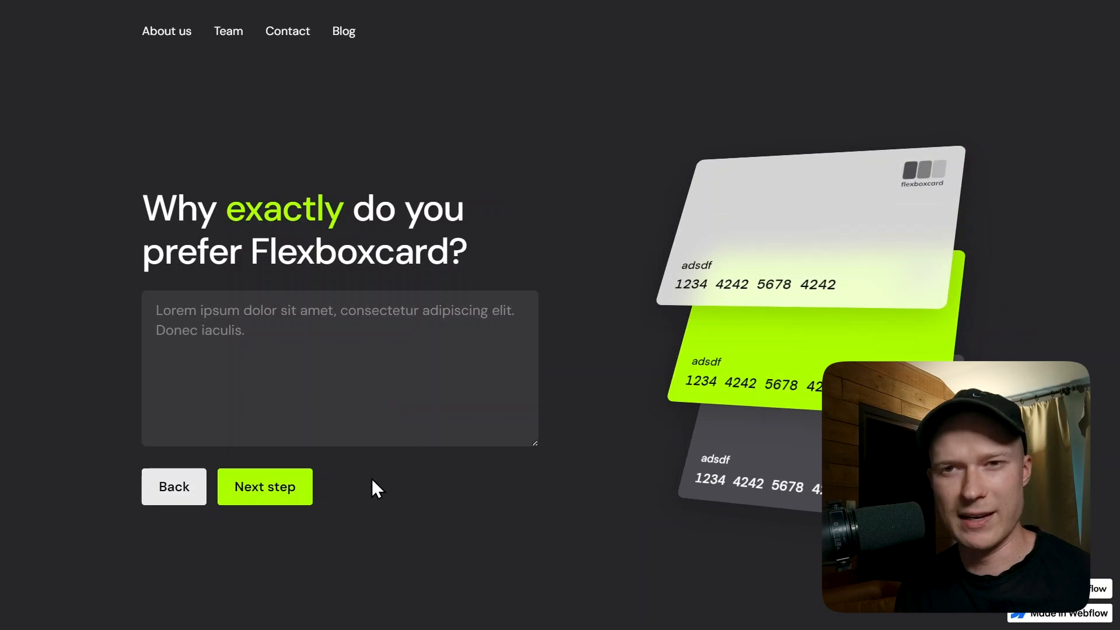
{"action": "left_click", "coordinate": [166, 492]}
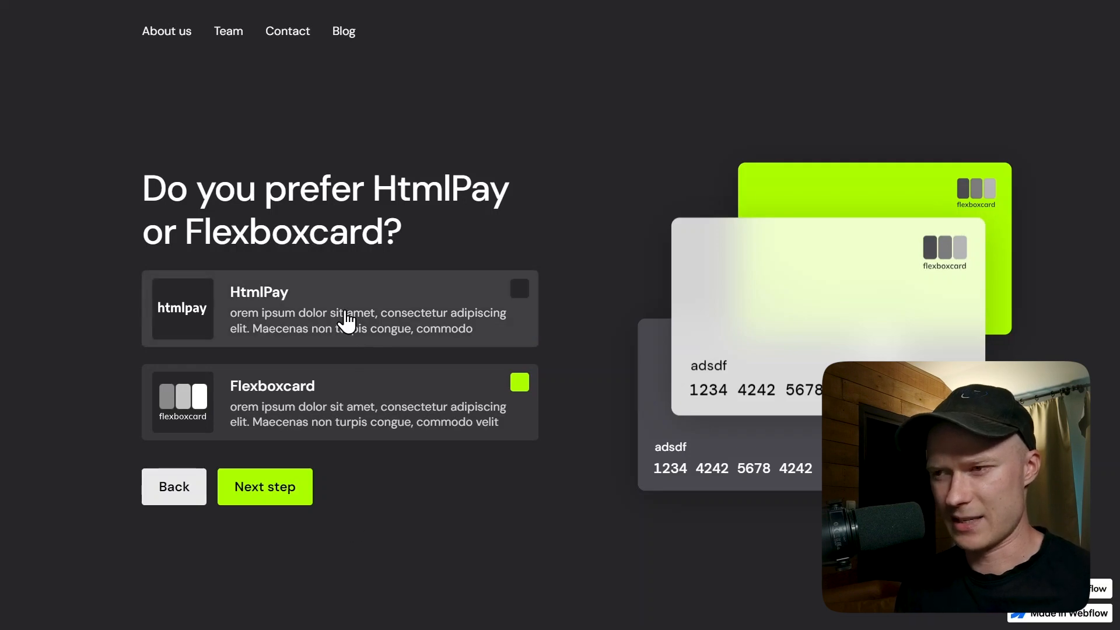
{"action": "left_click", "coordinate": [346, 315]}
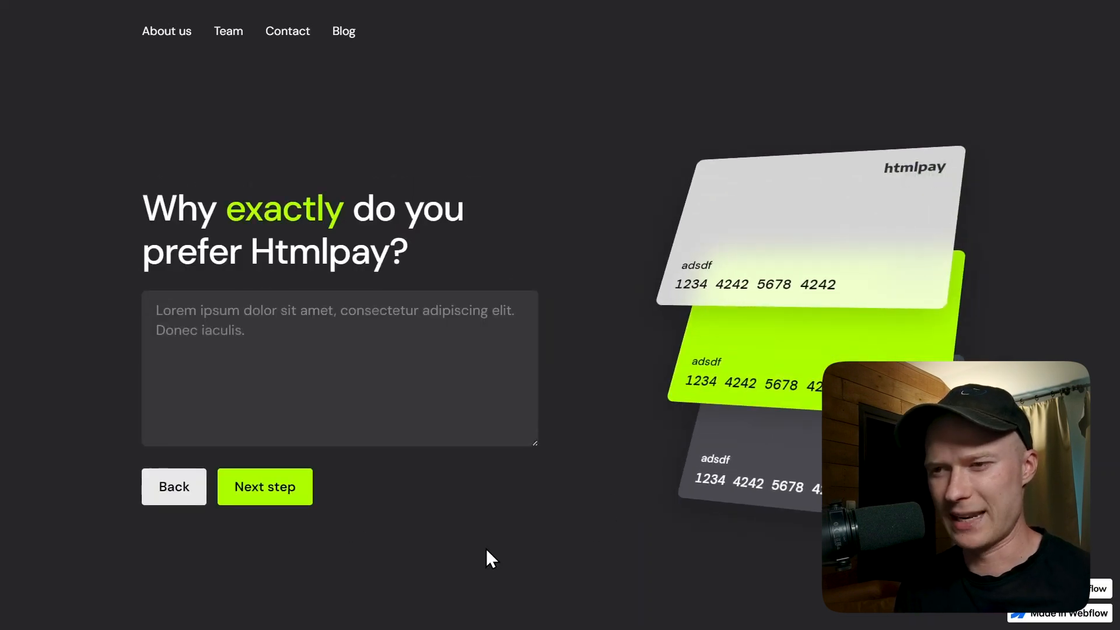
{"action": "left_click", "coordinate": [179, 492]}
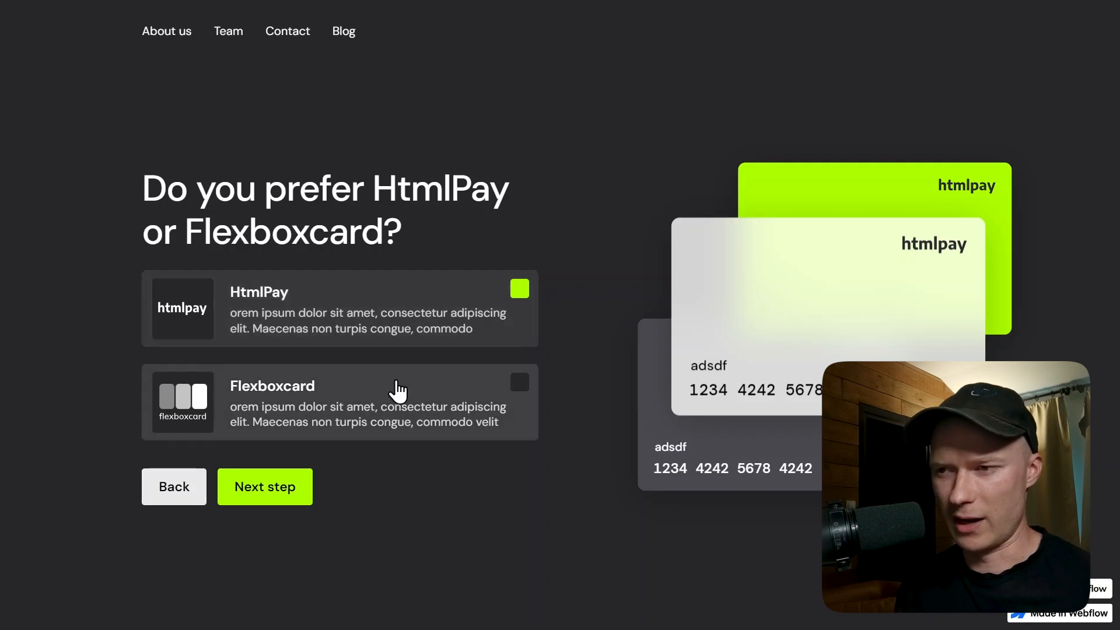
{"action": "left_click", "coordinate": [395, 400]}
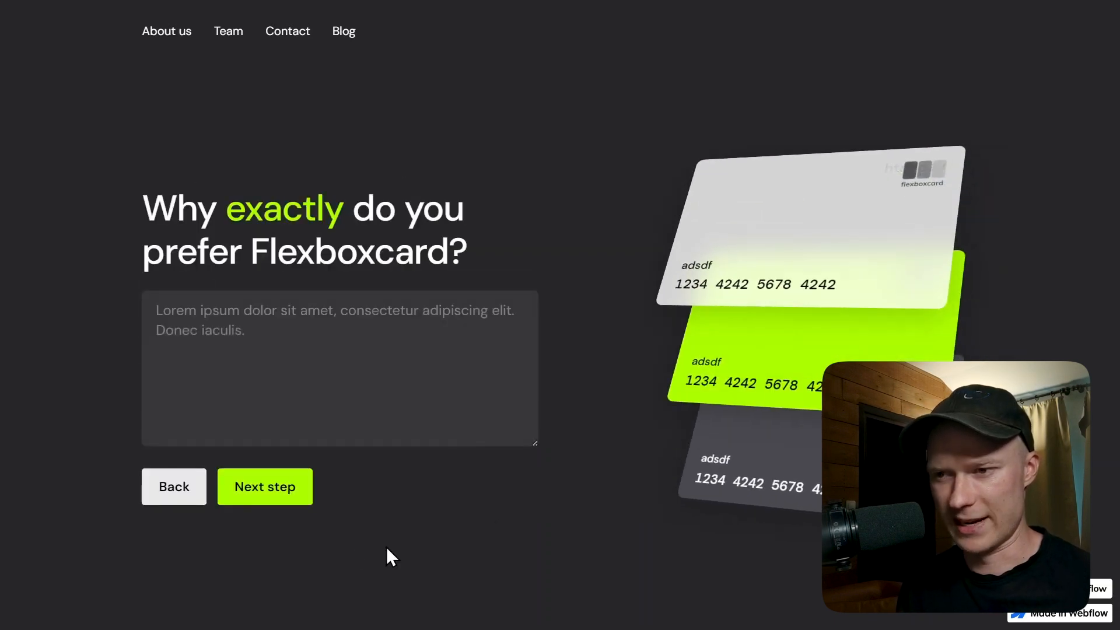
{"action": "left_click", "coordinate": [175, 484]}
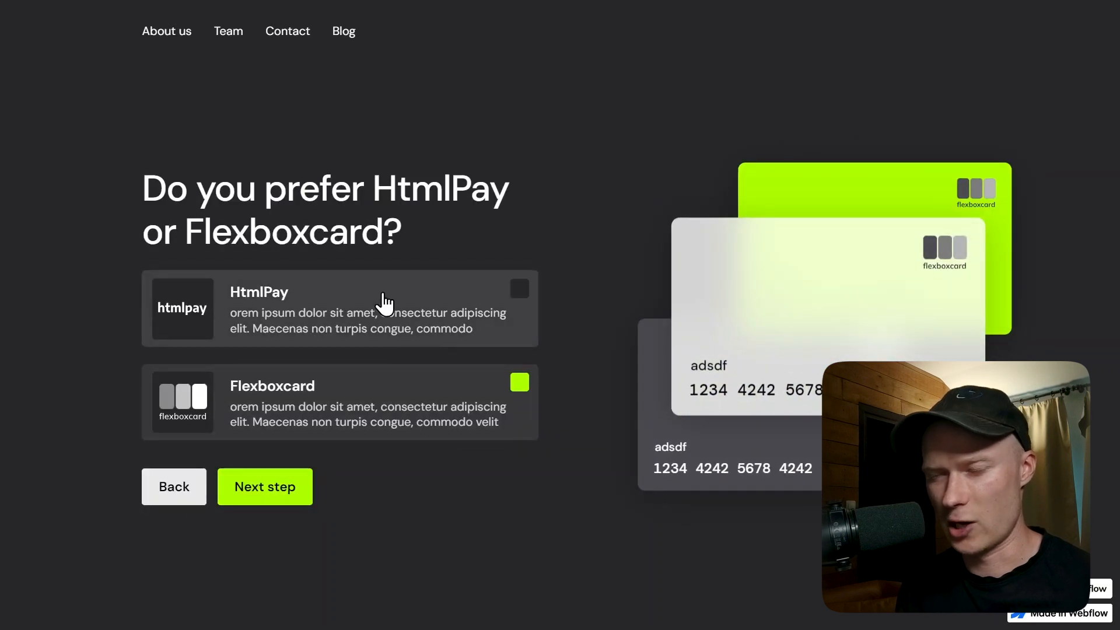
{"action": "left_click", "coordinate": [384, 303]}
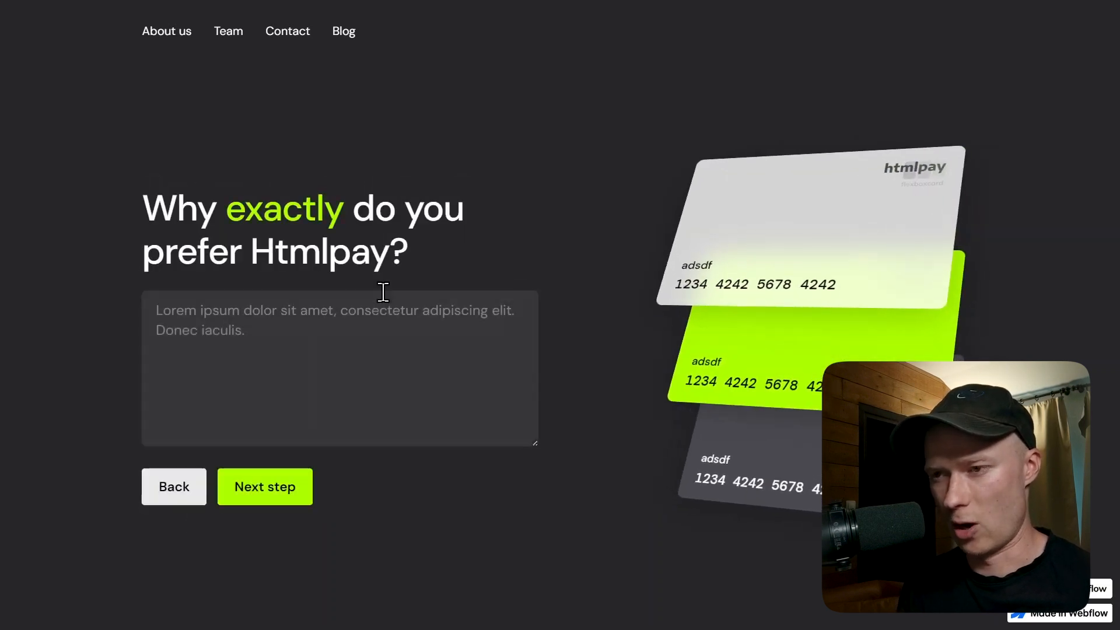
{"action": "left_click", "coordinate": [154, 498]}
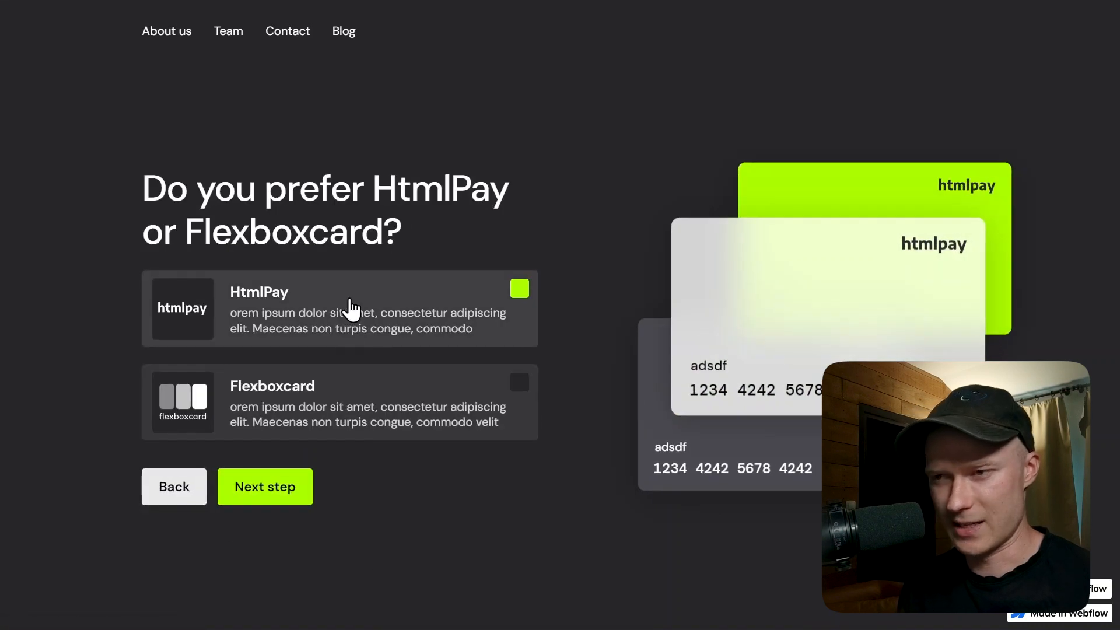
{"action": "left_click", "coordinate": [350, 309]}
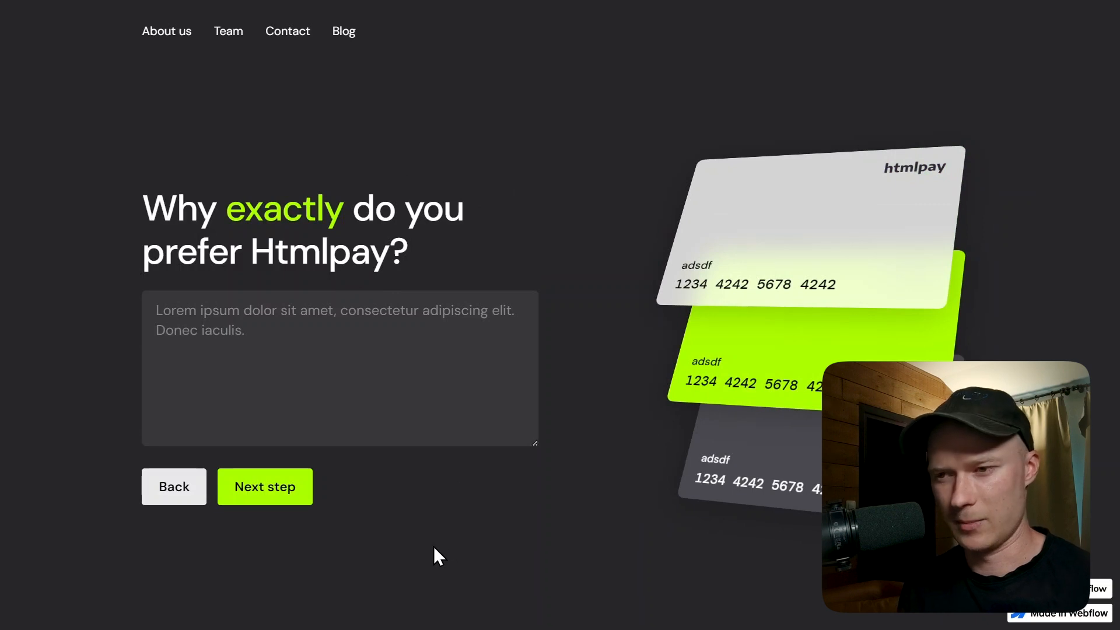
{"action": "left_click", "coordinate": [192, 489]}
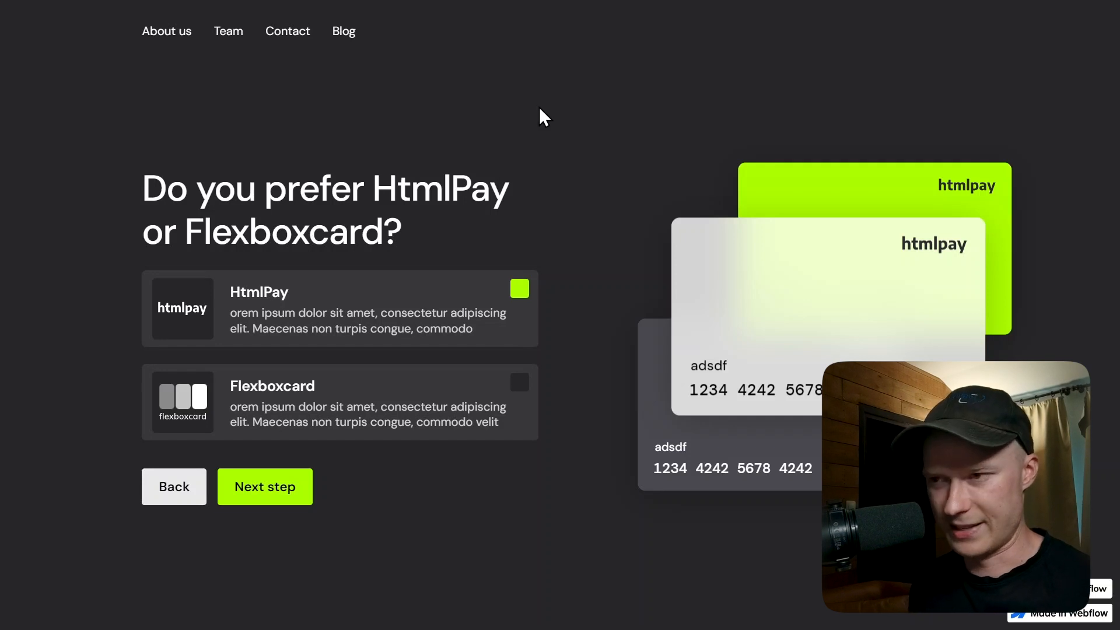
Alternate the card provider between HtmlPay and Flexboxcard using keyboard navigation, finish on Flexboxcard and continue to the next form step.
{"action": "key", "text": "Tab"}
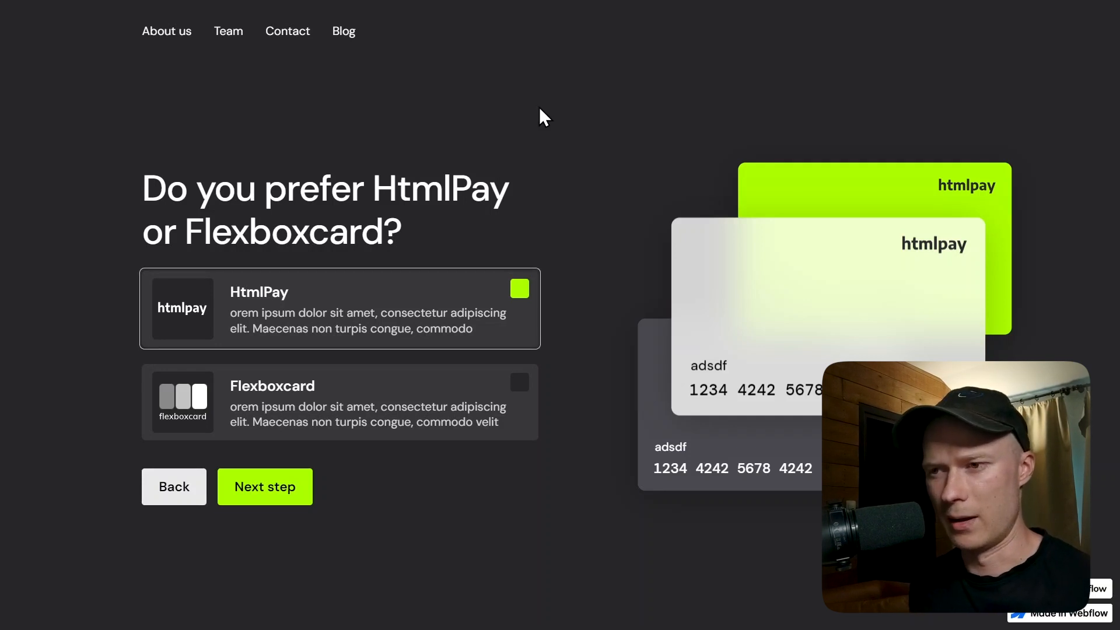
{"action": "key", "text": "Down"}
{"action": "key", "text": "Up"}
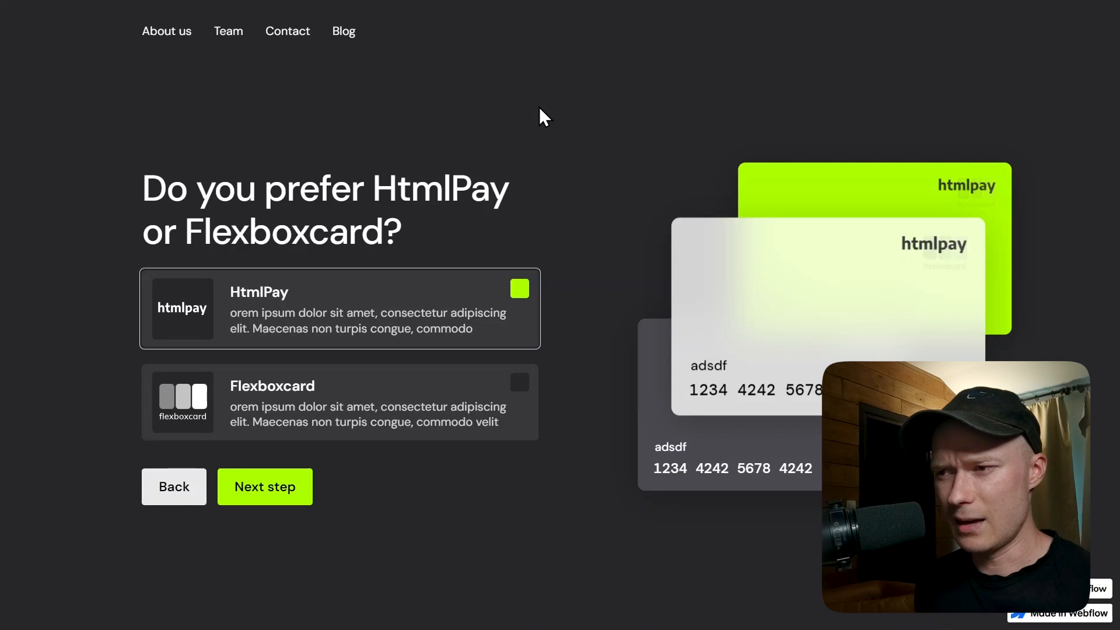
{"action": "key", "text": "Down"}
{"action": "key", "text": "Up"}
{"action": "key", "text": "Down"}
{"action": "key", "text": "Up"}
{"action": "key", "text": "Down"}
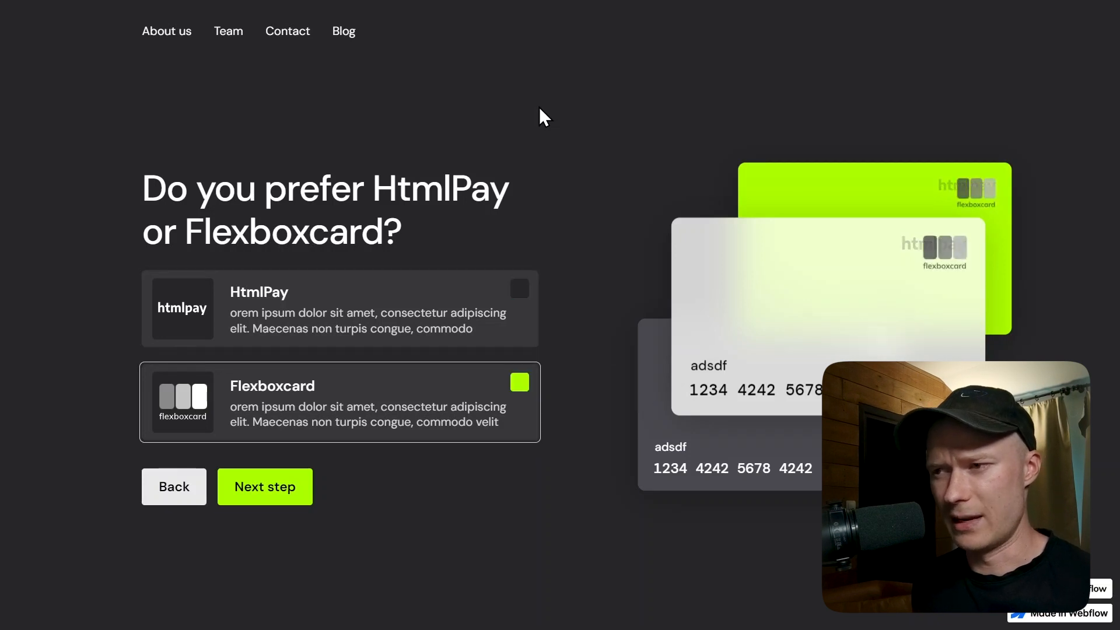
{"action": "key", "text": "Up"}
{"action": "key", "text": "Down"}
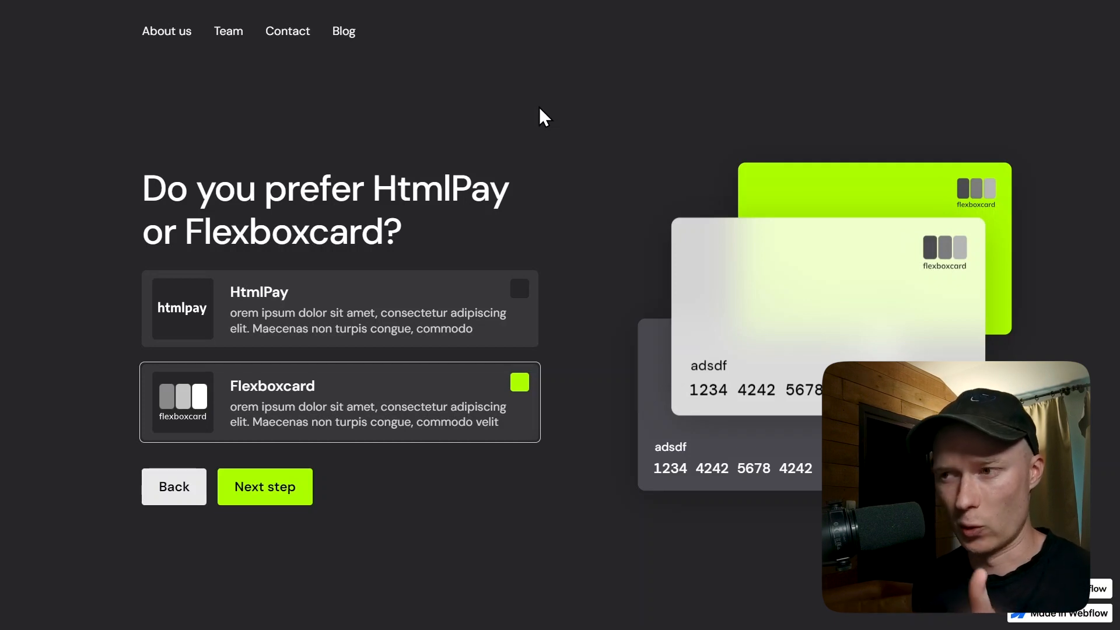
{"action": "key", "text": "Up"}
{"action": "key", "text": "Down"}
{"action": "key", "text": "Up"}
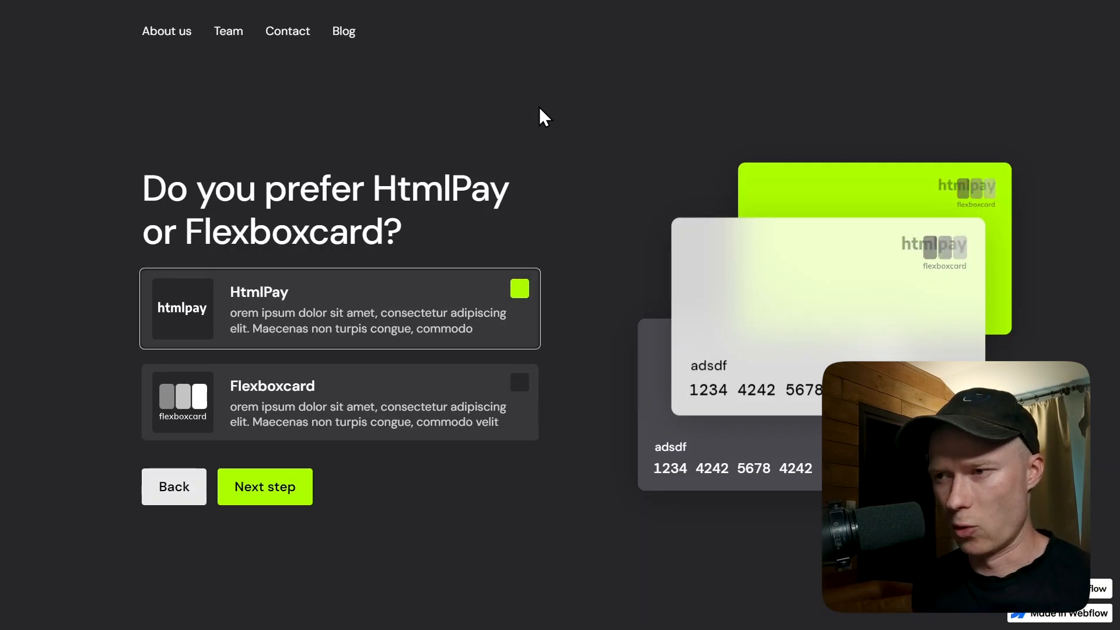
{"action": "key", "text": "Down"}
{"action": "key", "text": "Up"}
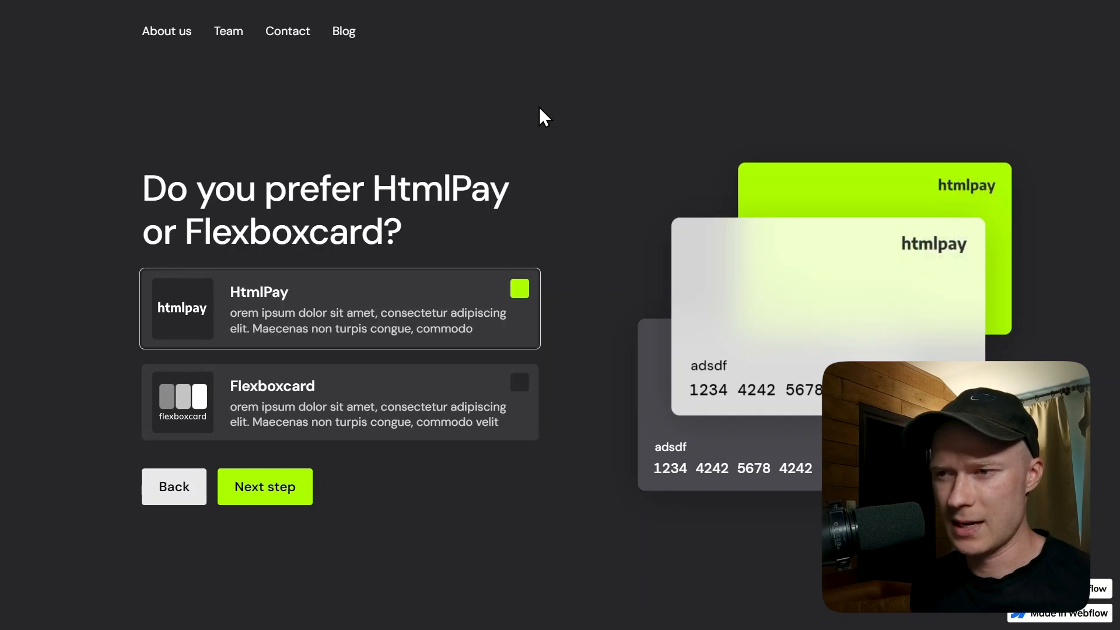
{"action": "key", "text": "Down"}
{"action": "key", "text": "Up"}
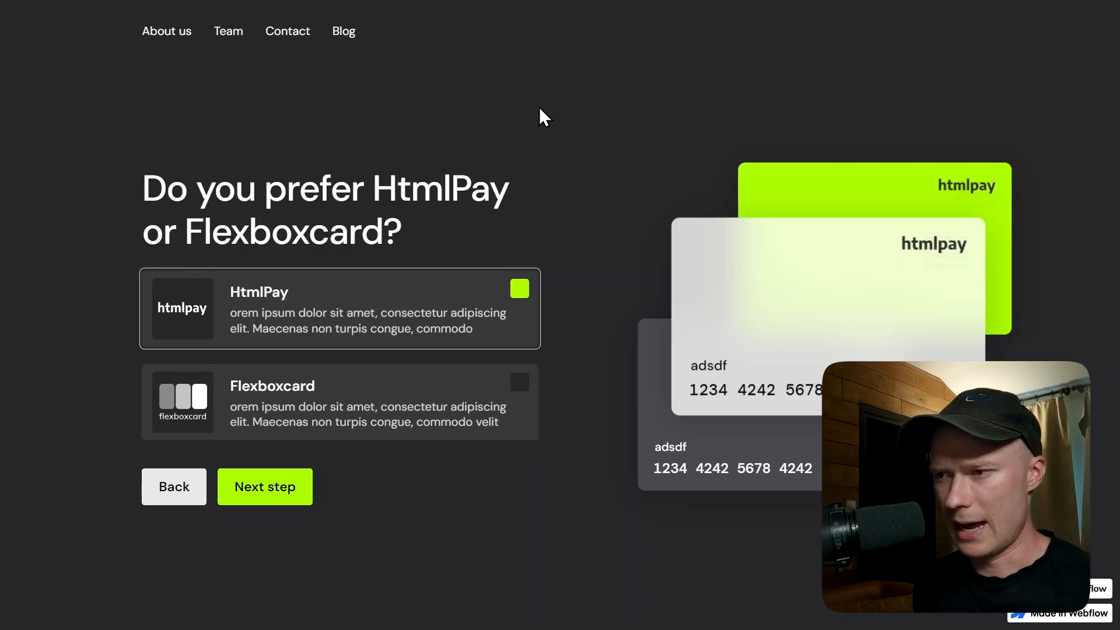
{"action": "key", "text": "Down"}
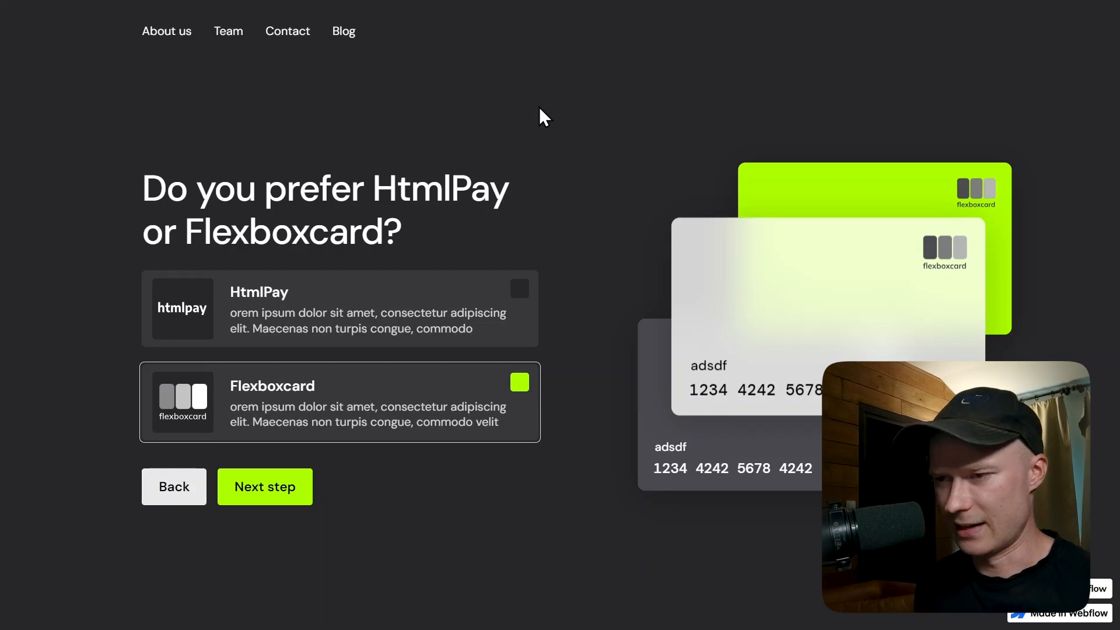
{"action": "key", "text": "Return"}
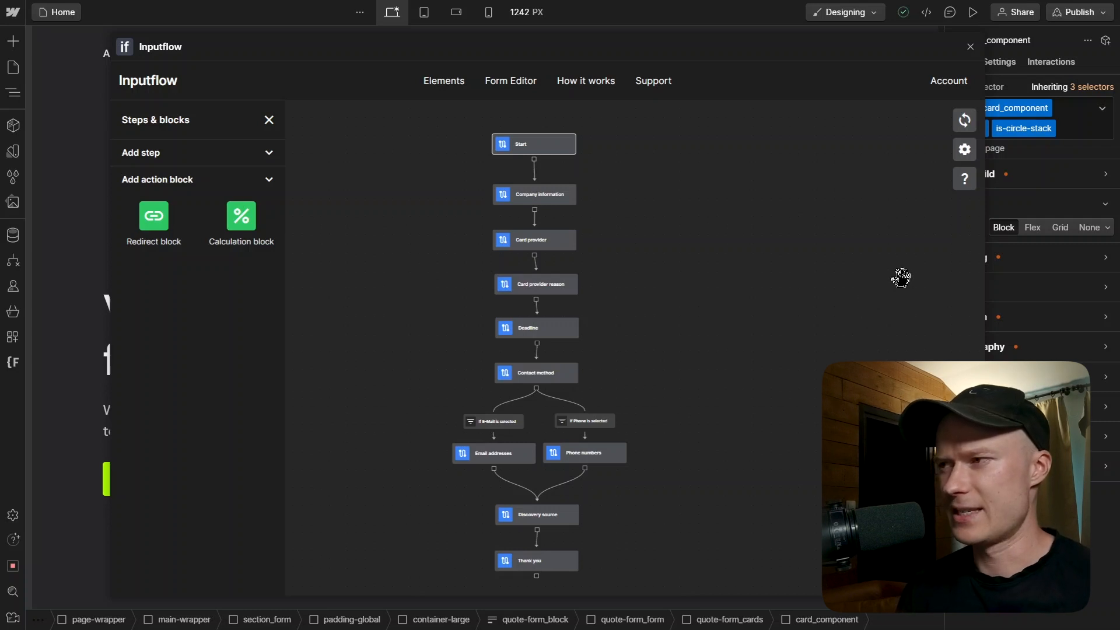
Open the Inputflow account management page from the Form Editor and review the payment methods and billing history.
{"action": "left_click", "coordinate": [961, 92]}
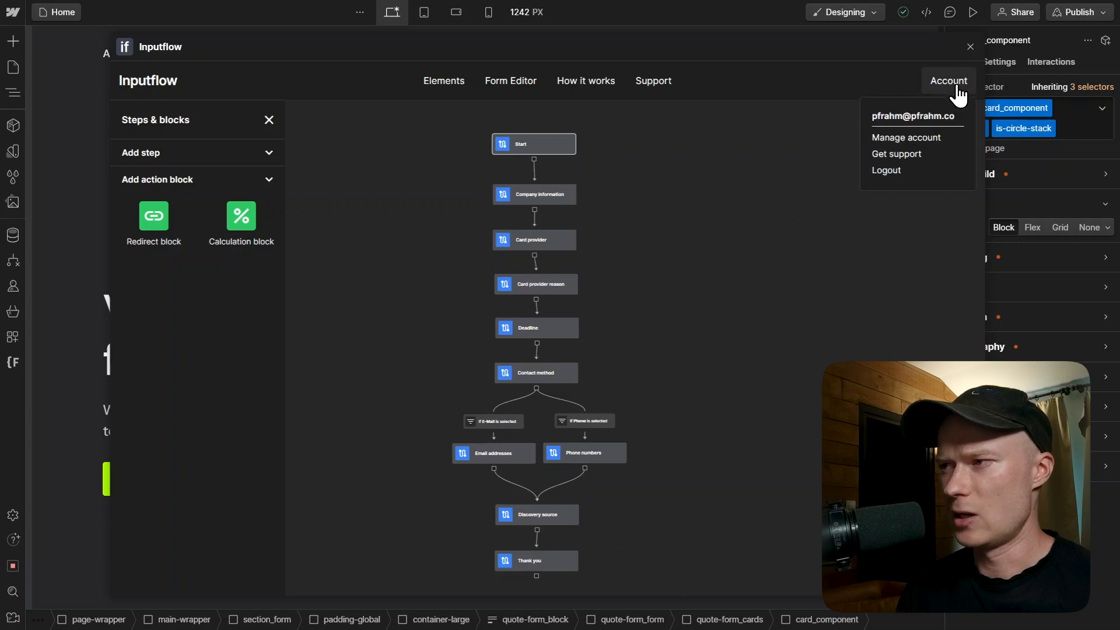
{"action": "left_click", "coordinate": [923, 138]}
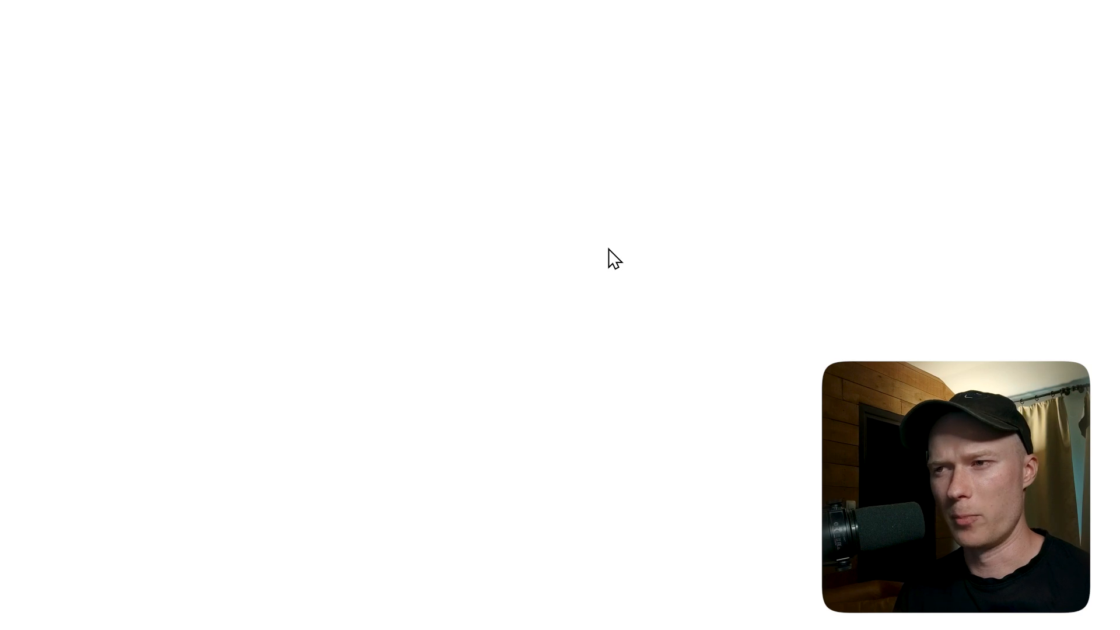
{"action": "scroll", "coordinate": [636, 274], "scroll_direction": "down", "scroll_amount": 5}
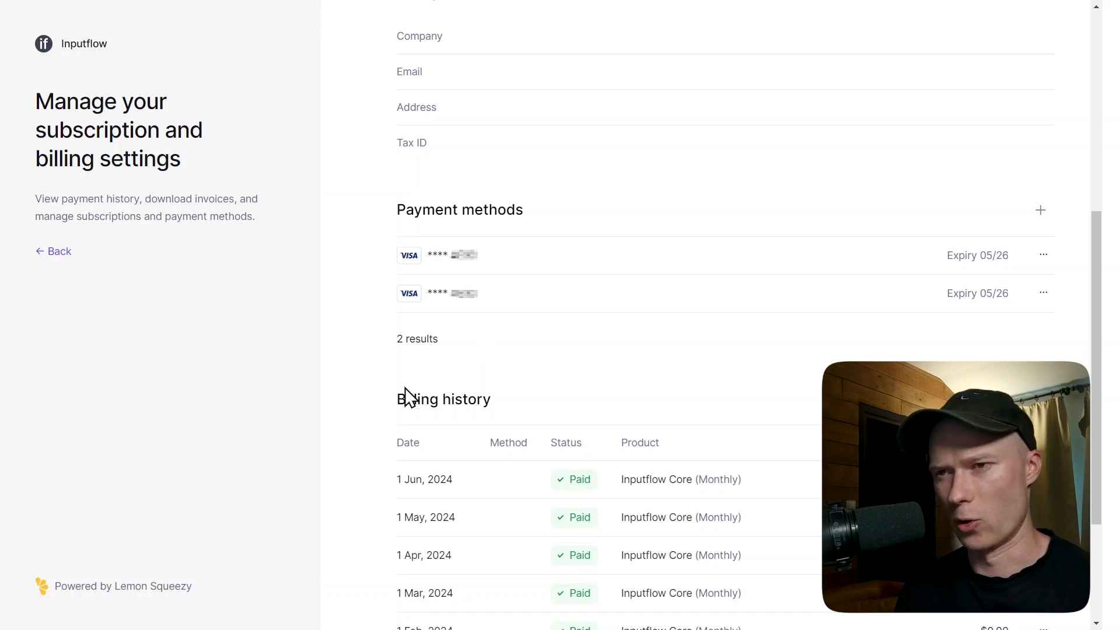
{"action": "scroll", "coordinate": [578, 467], "scroll_direction": "up", "scroll_amount": 4}
{"action": "scroll", "coordinate": [579, 467], "scroll_direction": "down", "scroll_amount": 5}
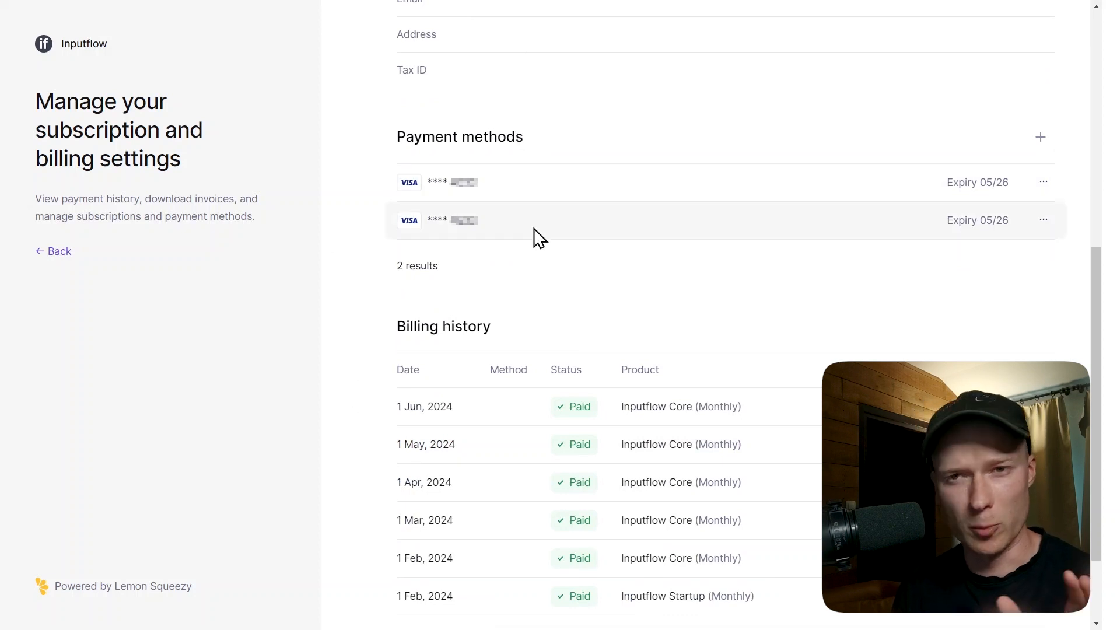
{"action": "scroll", "coordinate": [514, 281], "scroll_direction": "down", "scroll_amount": 1}
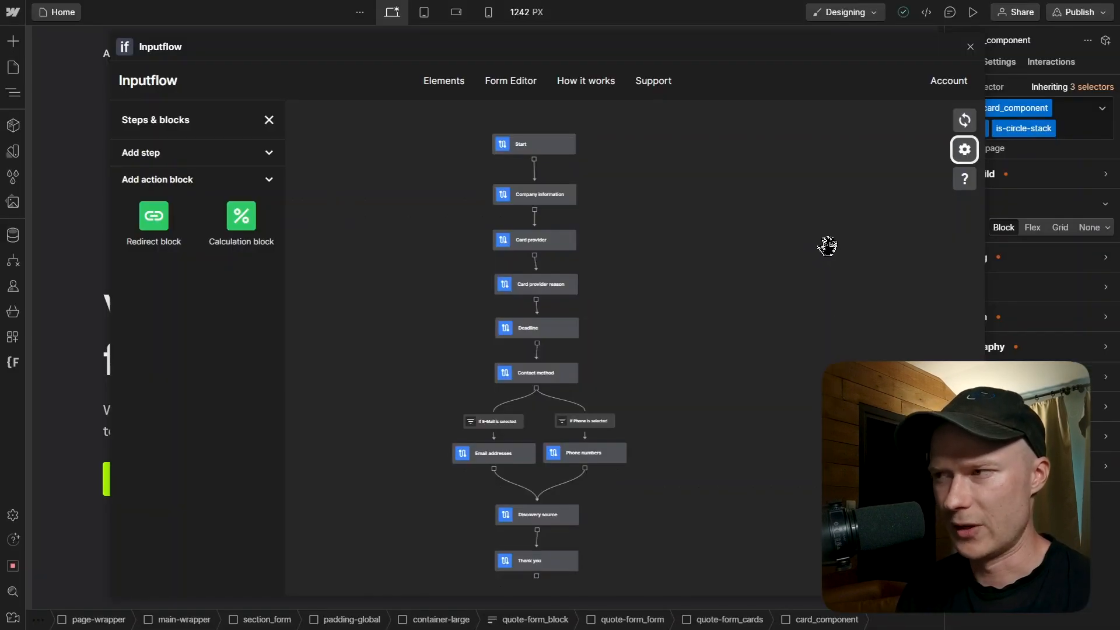
Open the settings of the Get a quote form in the Form Editor.
{"action": "left_click", "coordinate": [966, 151]}
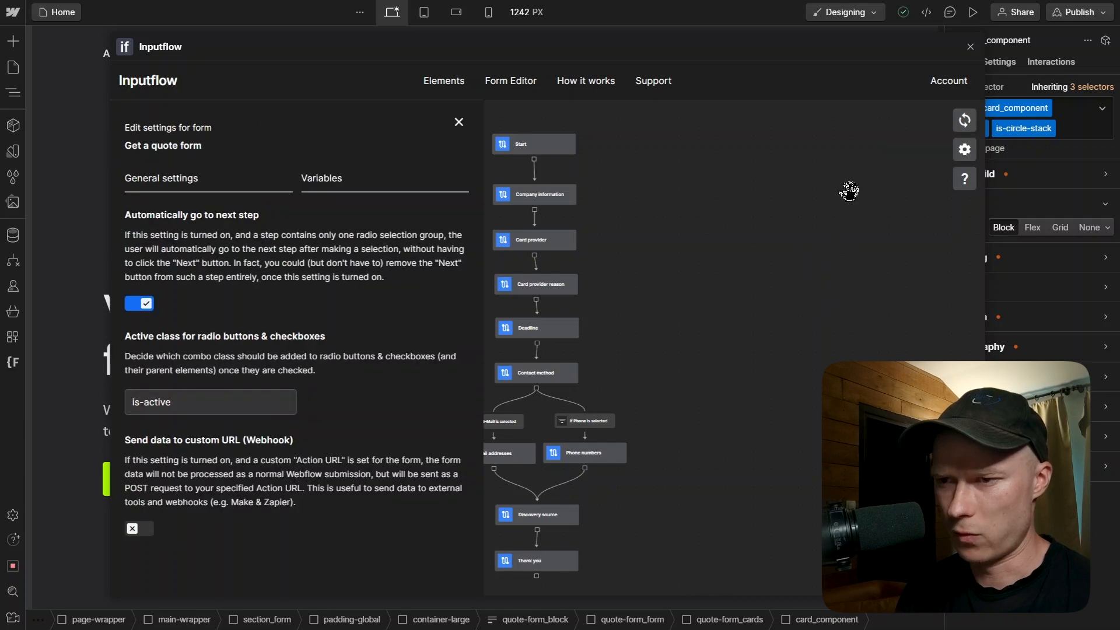